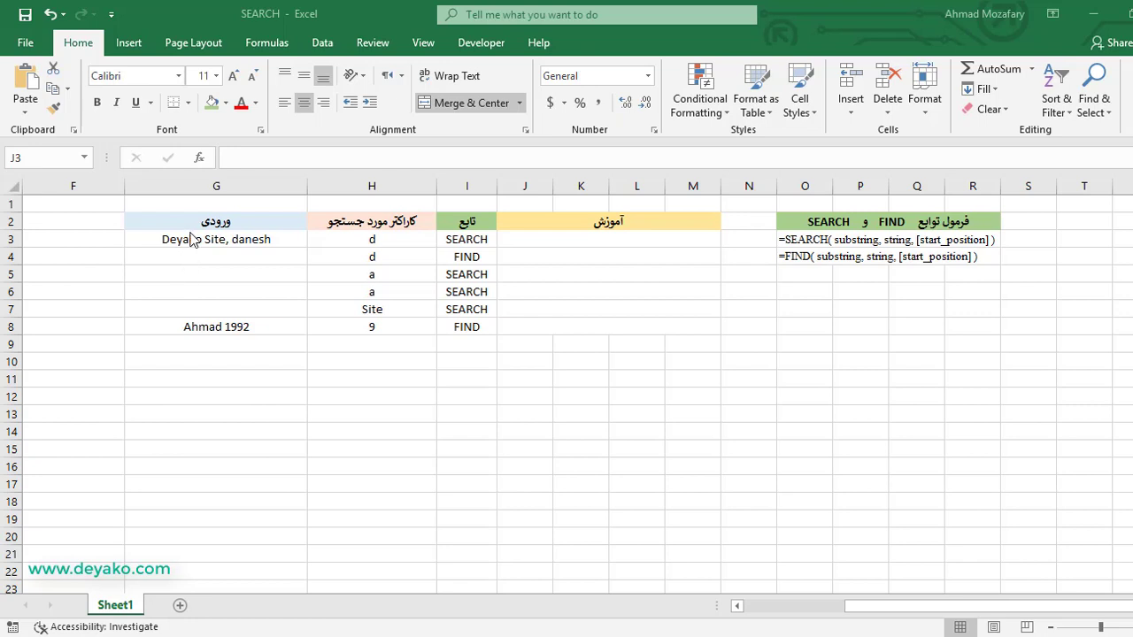
Enter =SEARCH("d",G3) in J3 so it returns 1.
click(560, 248)
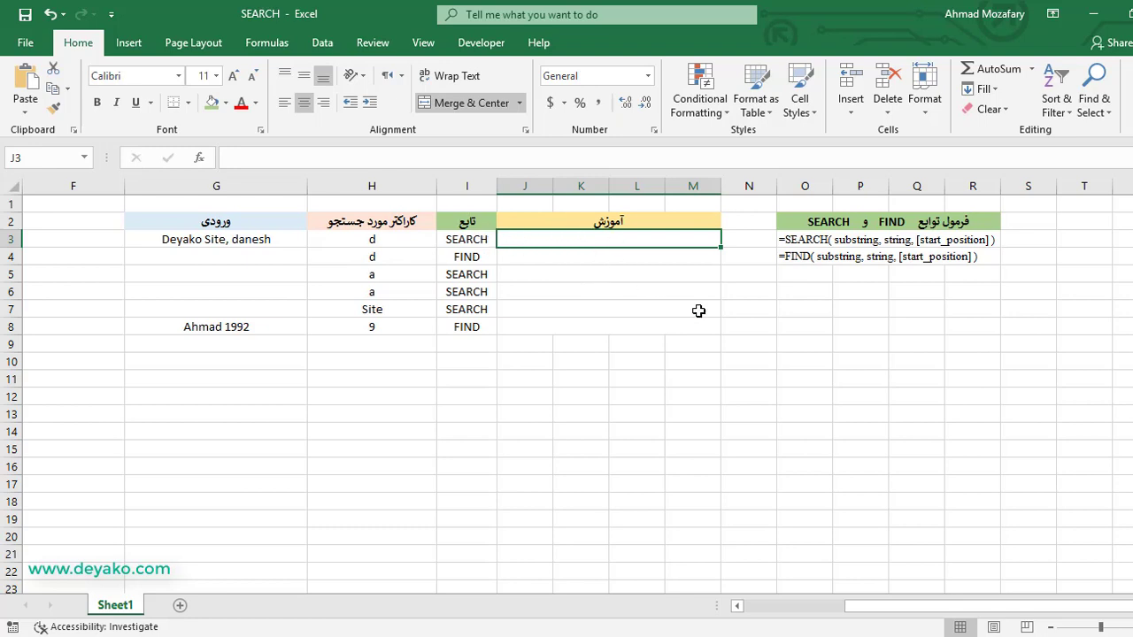
text(=s)
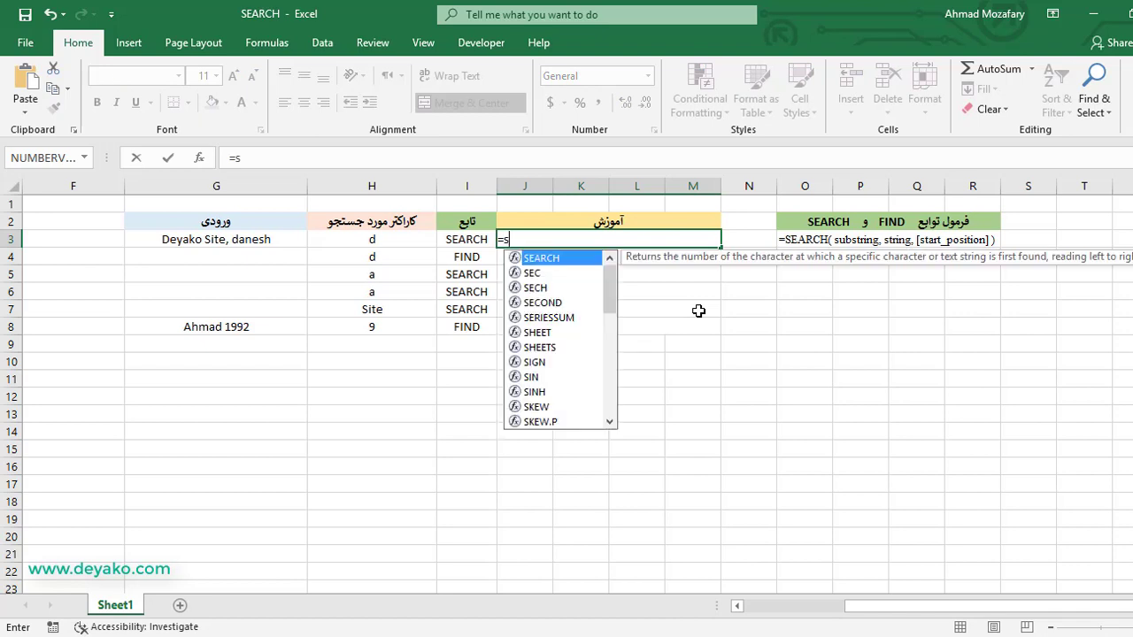
text(earch)
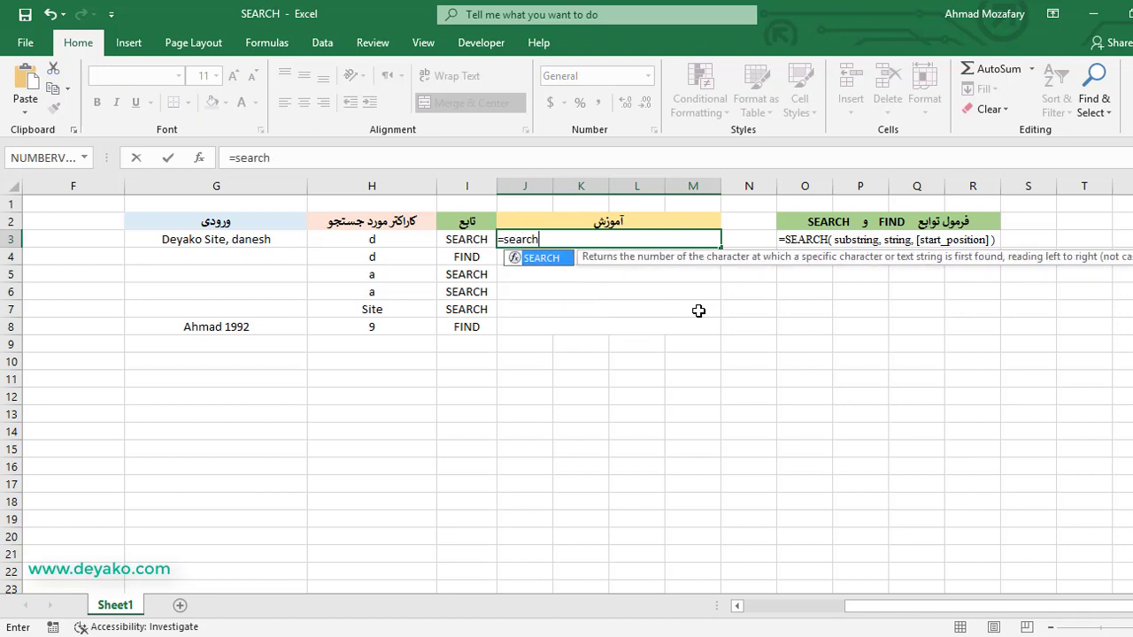
text(()
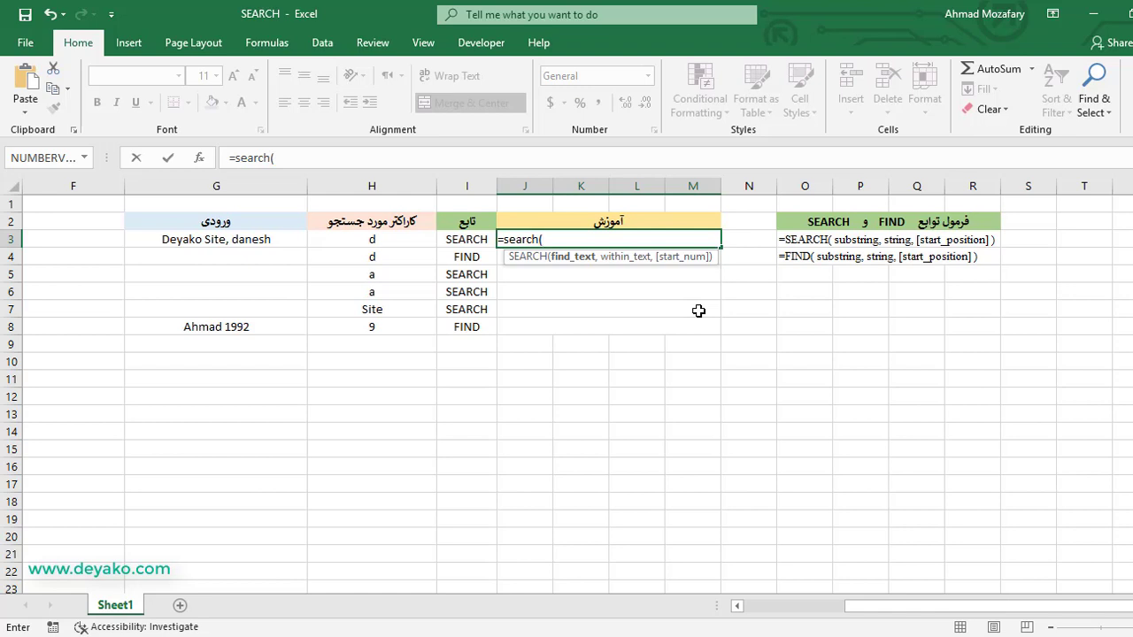
text(")
text(d")
text(,)
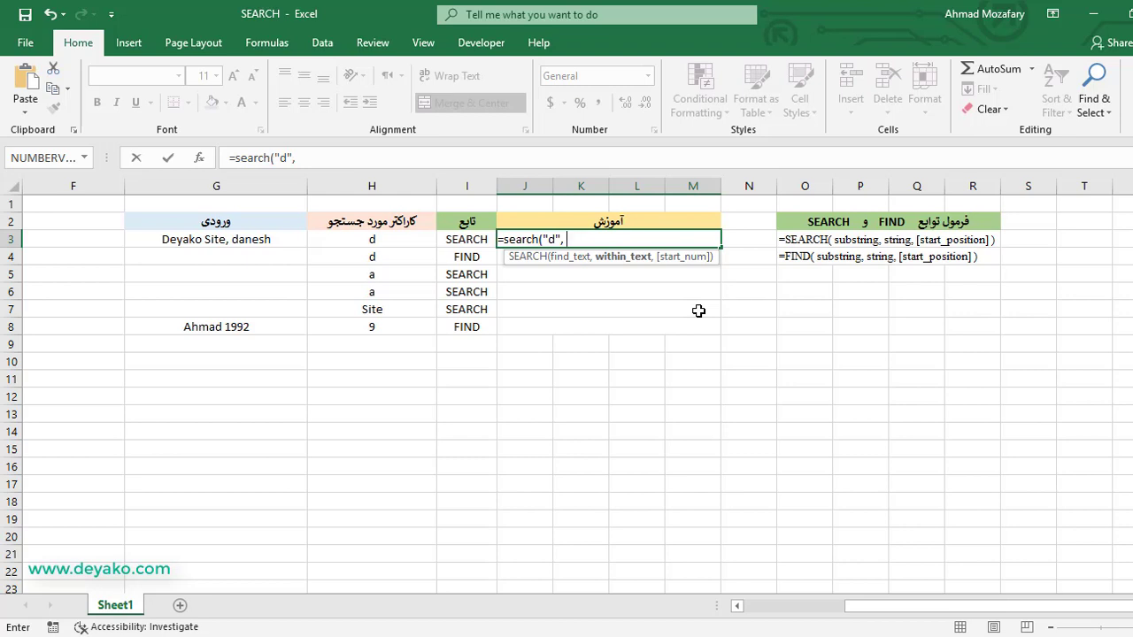
text(g3)
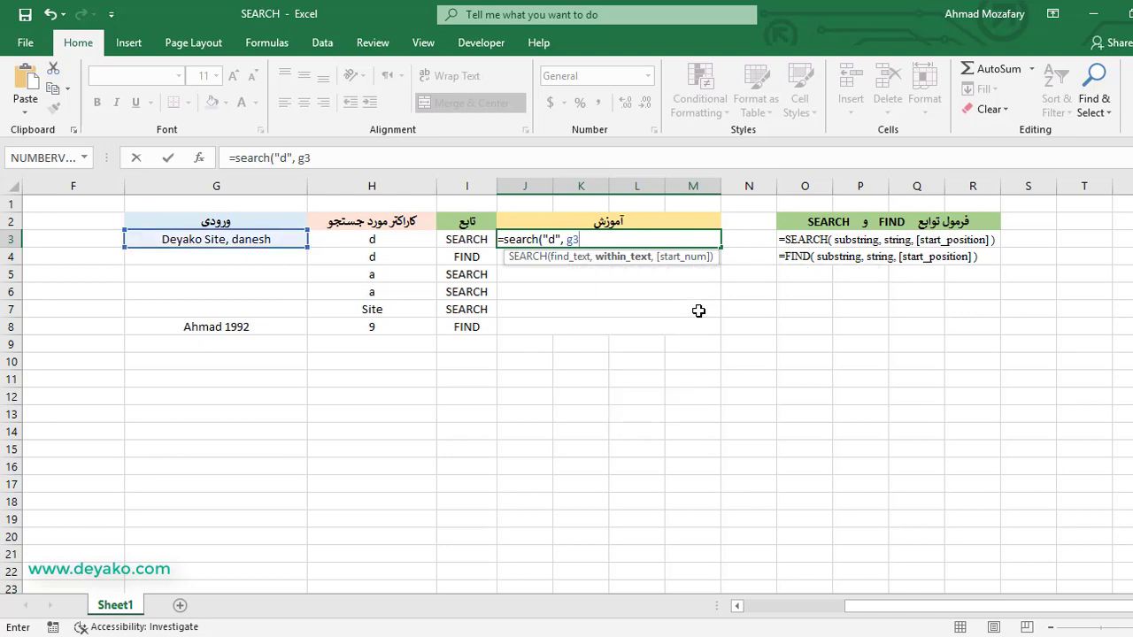
text())
key(BackSpace)
text())
key(Return)
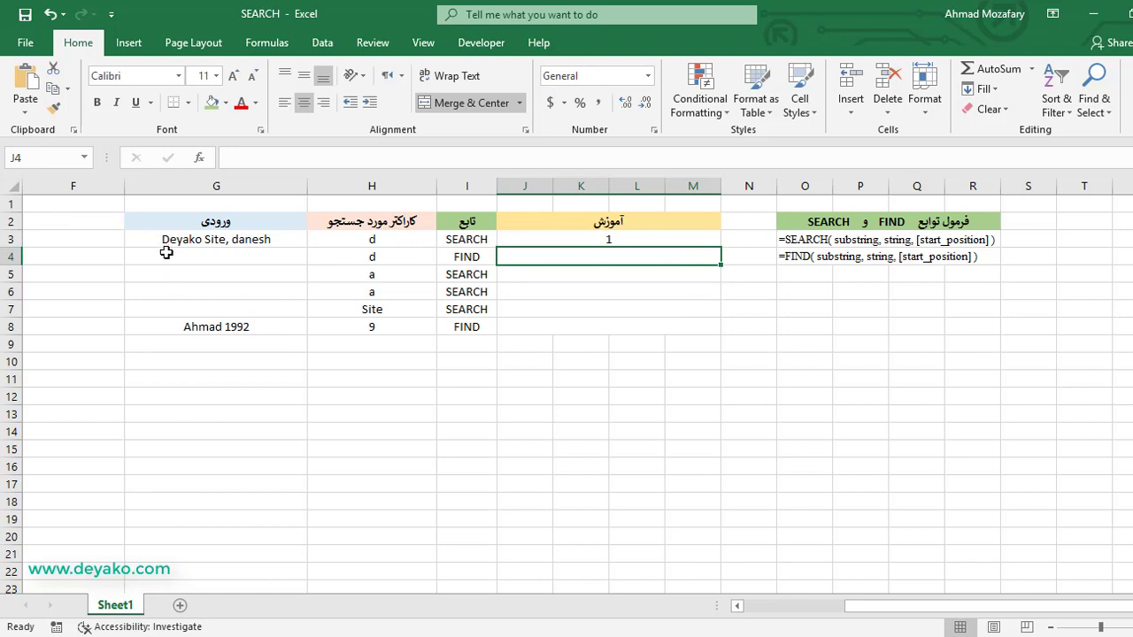
Point out the SEARCH and FIND labels, then enter =FIND("d",G3) in J4, returning 14.
click(458, 239)
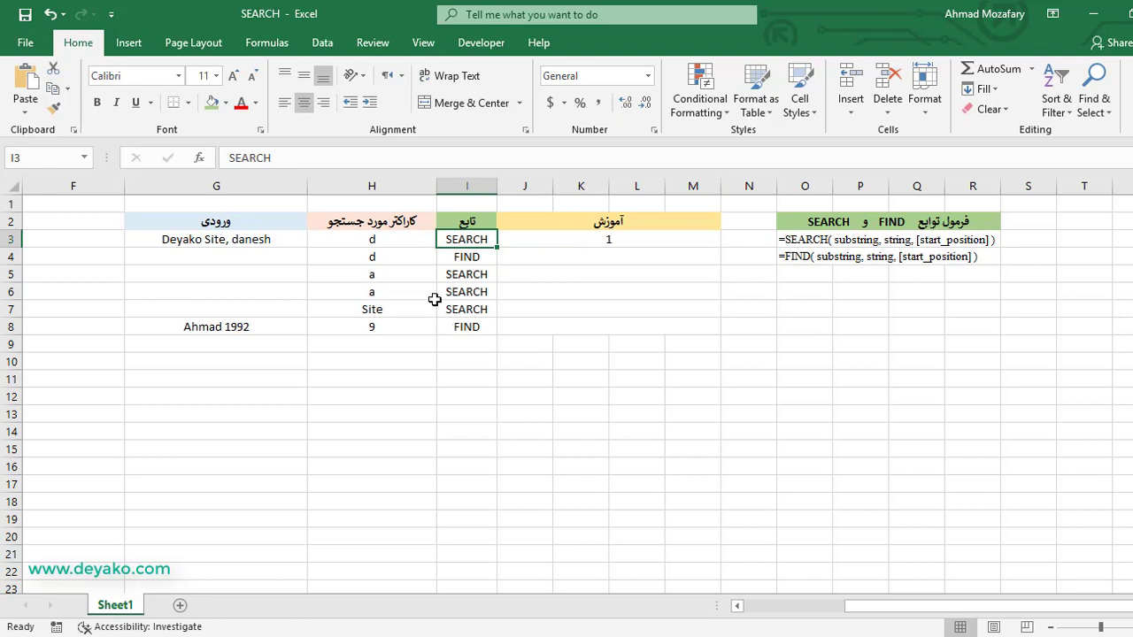
click(460, 255)
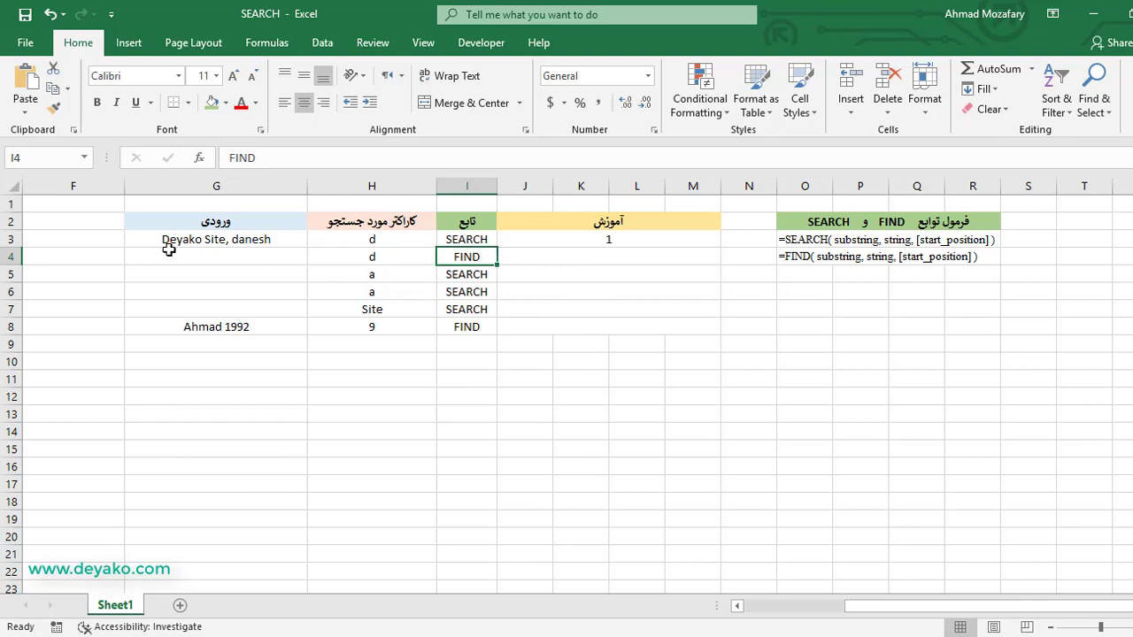
click(609, 256)
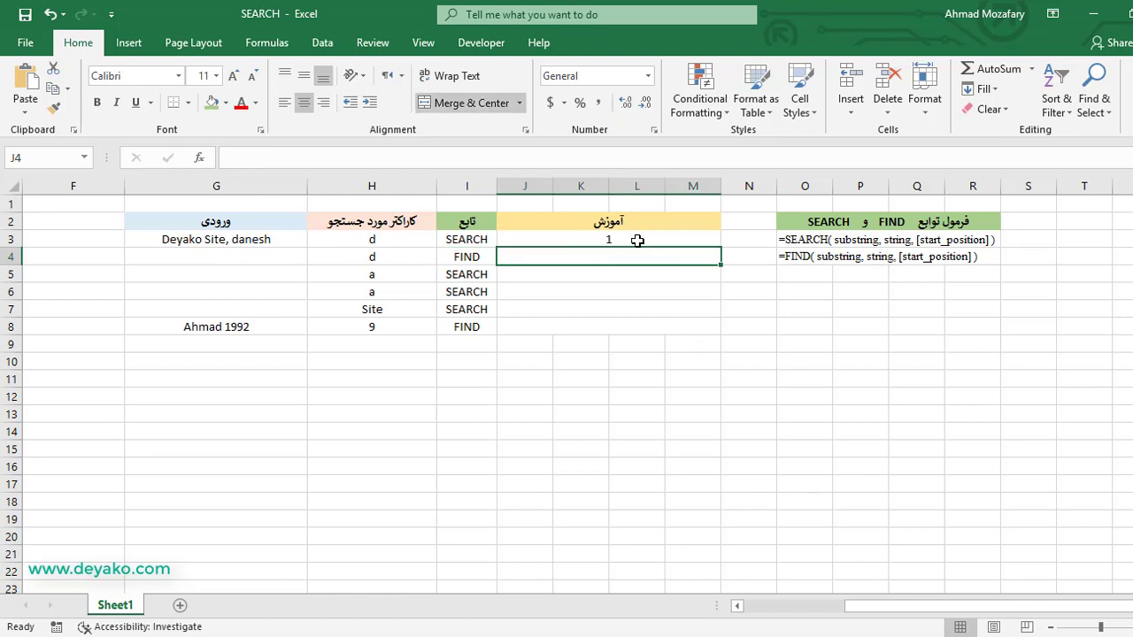
text(=)
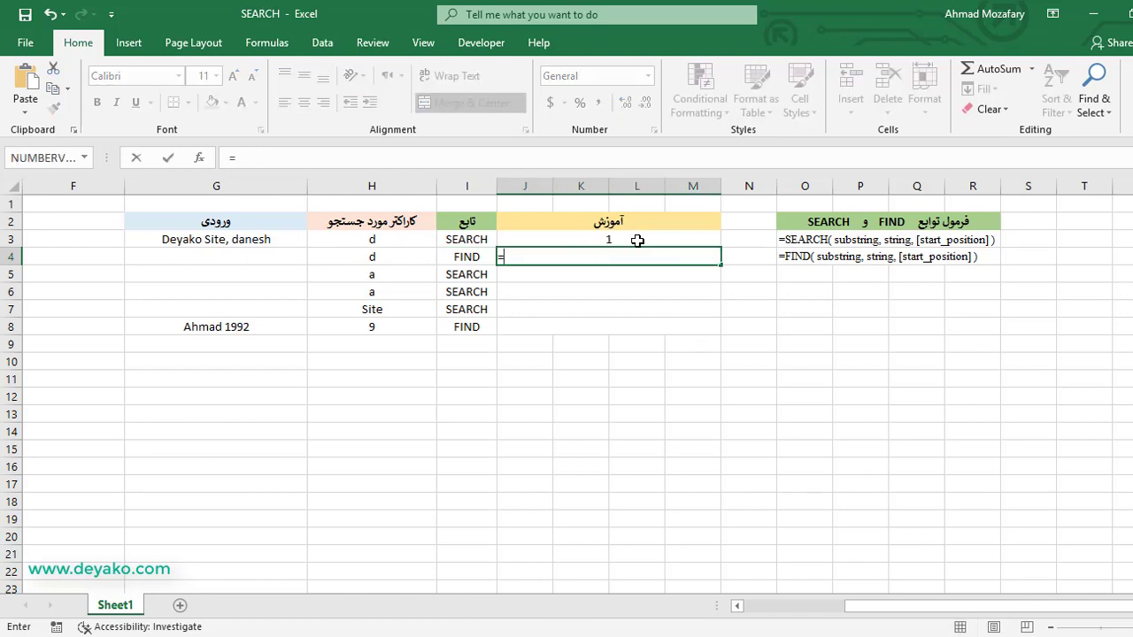
text(find)
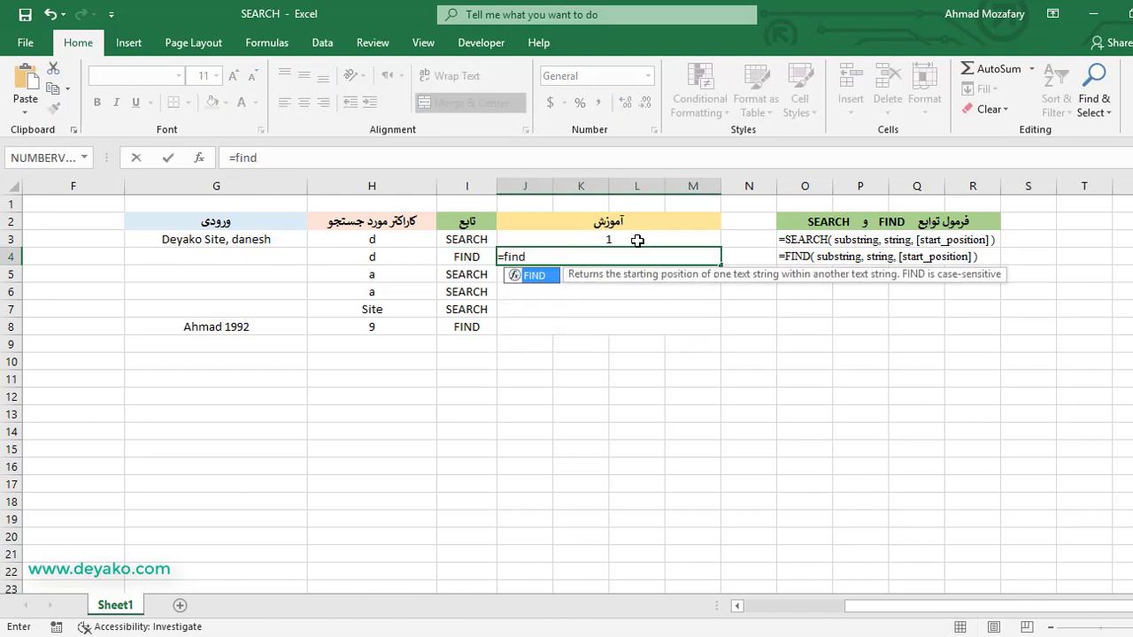
text((")
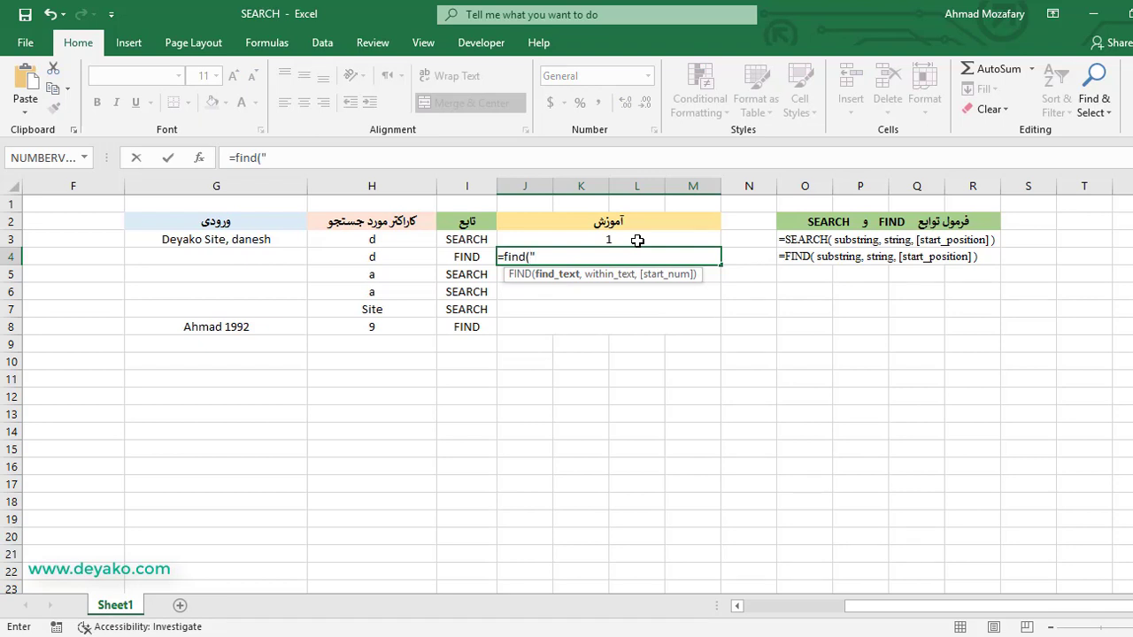
text(d")
text(,g)
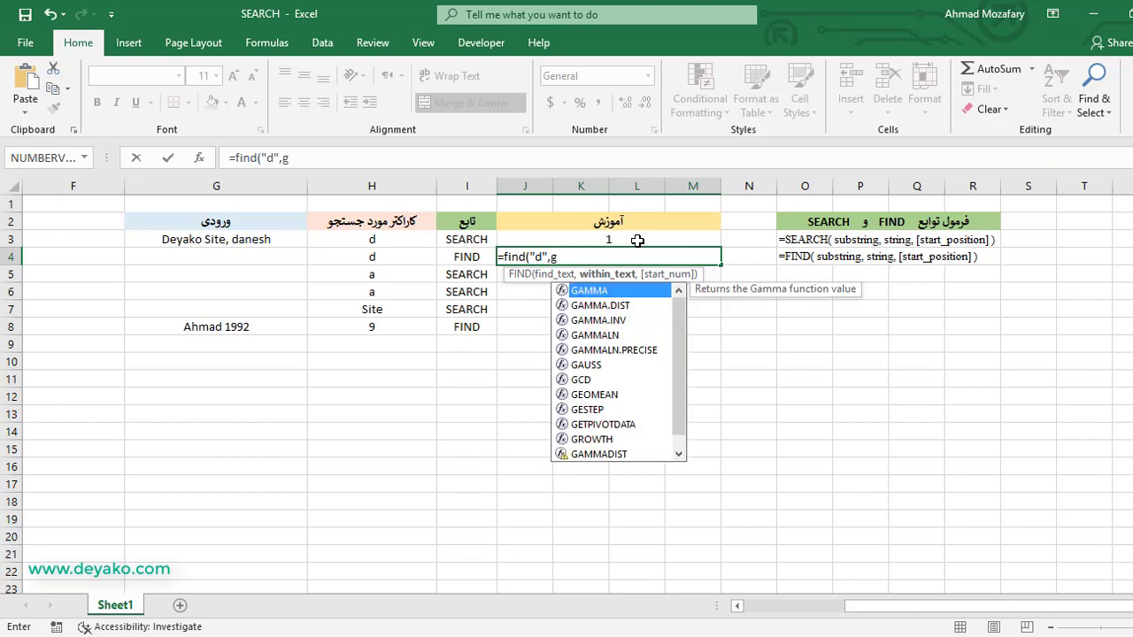
text(3)
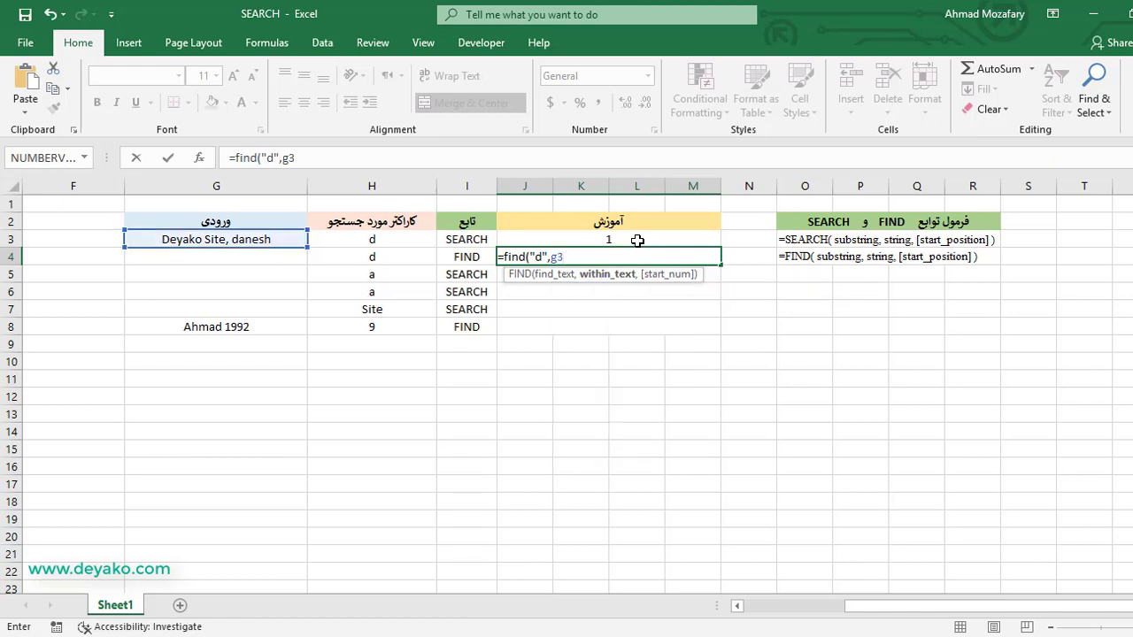
text())
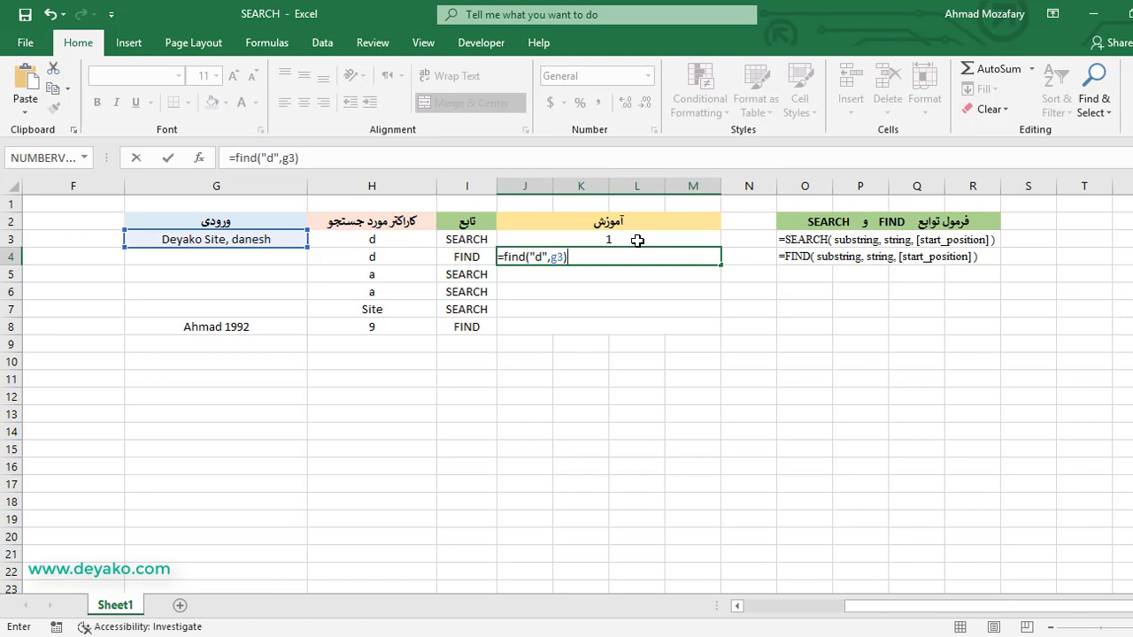
key(Return)
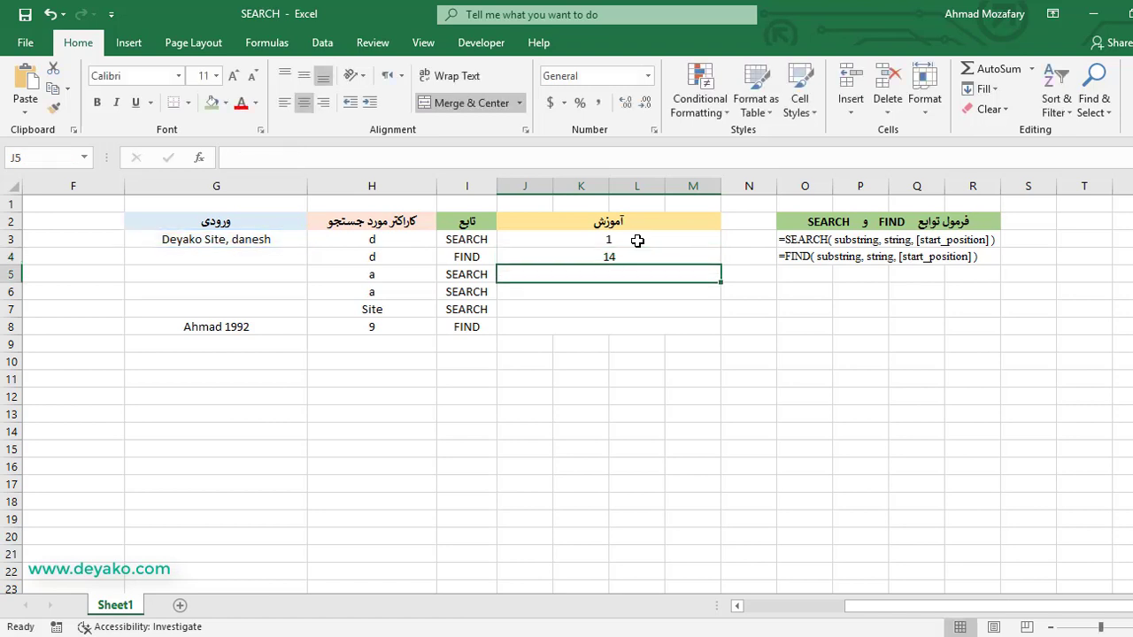
Compare the FIND formula in J4 with the SEARCH formula in J3, then select J5.
click(656, 256)
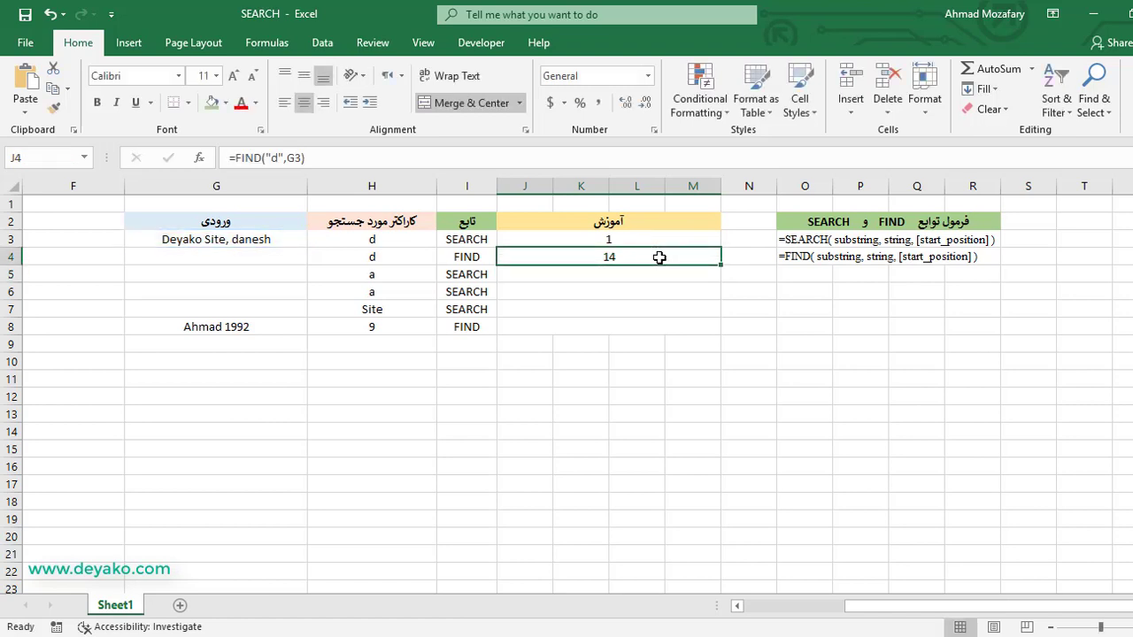
click(658, 240)
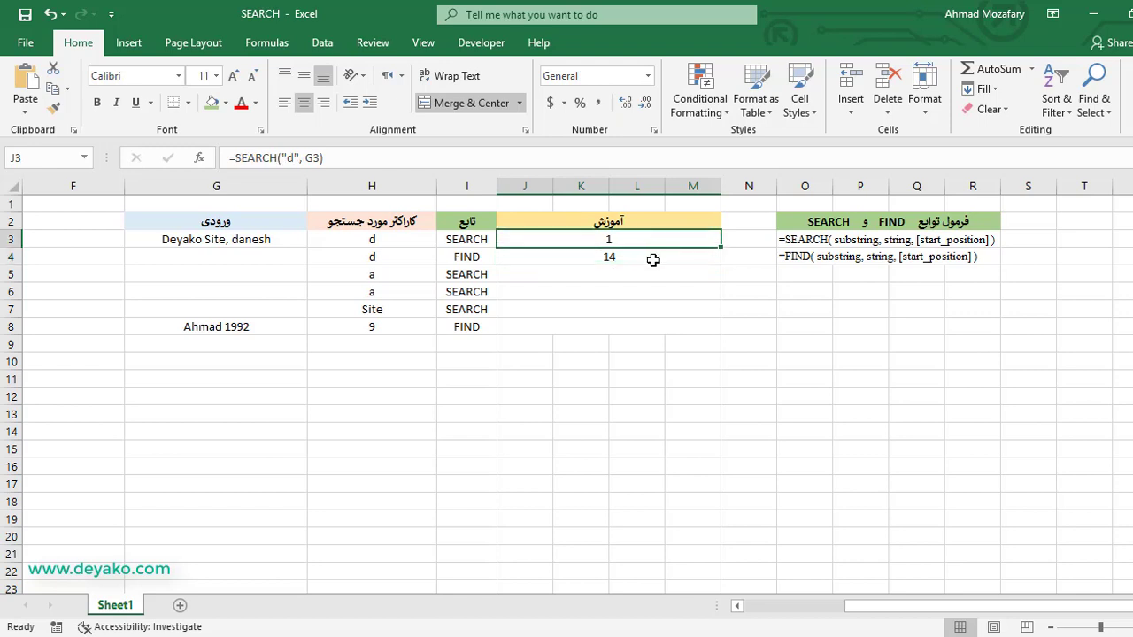
click(652, 258)
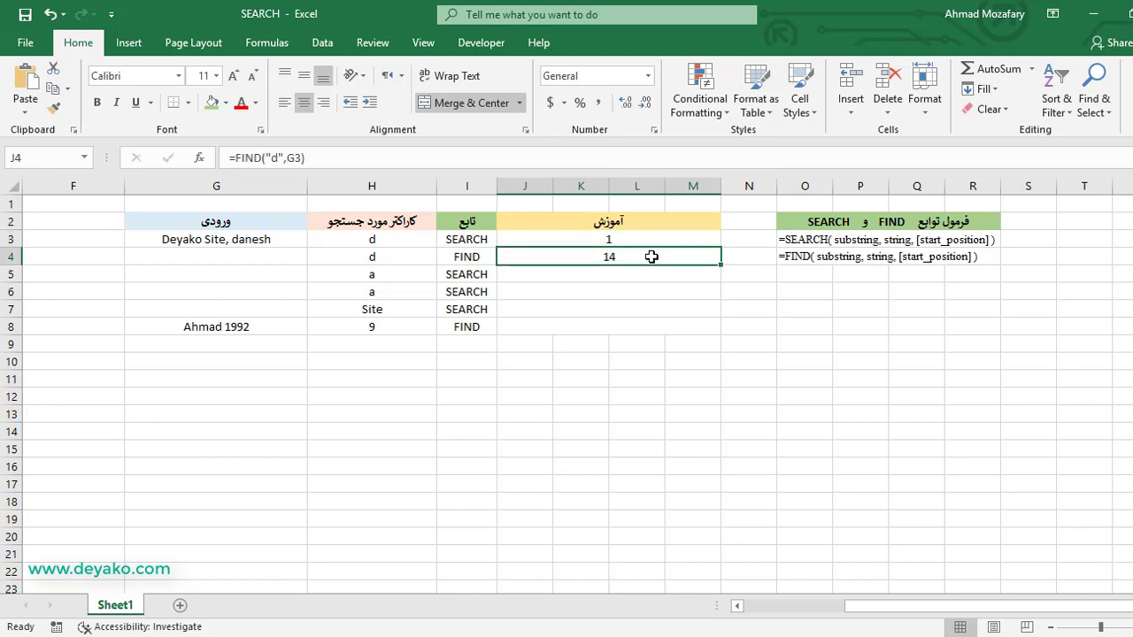
click(654, 240)
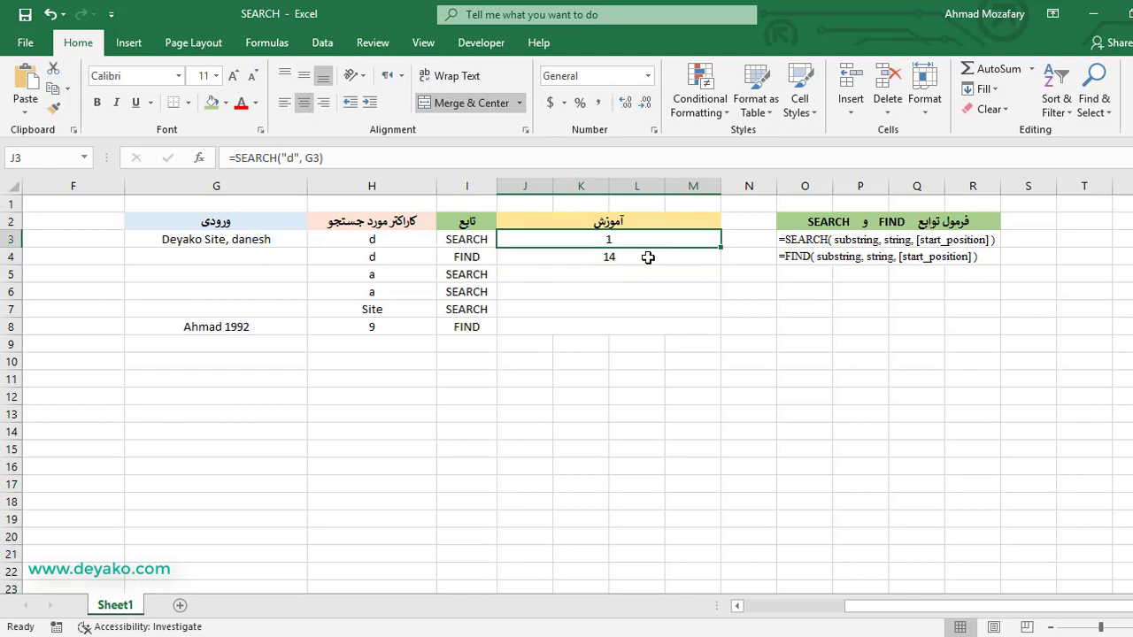
click(650, 256)
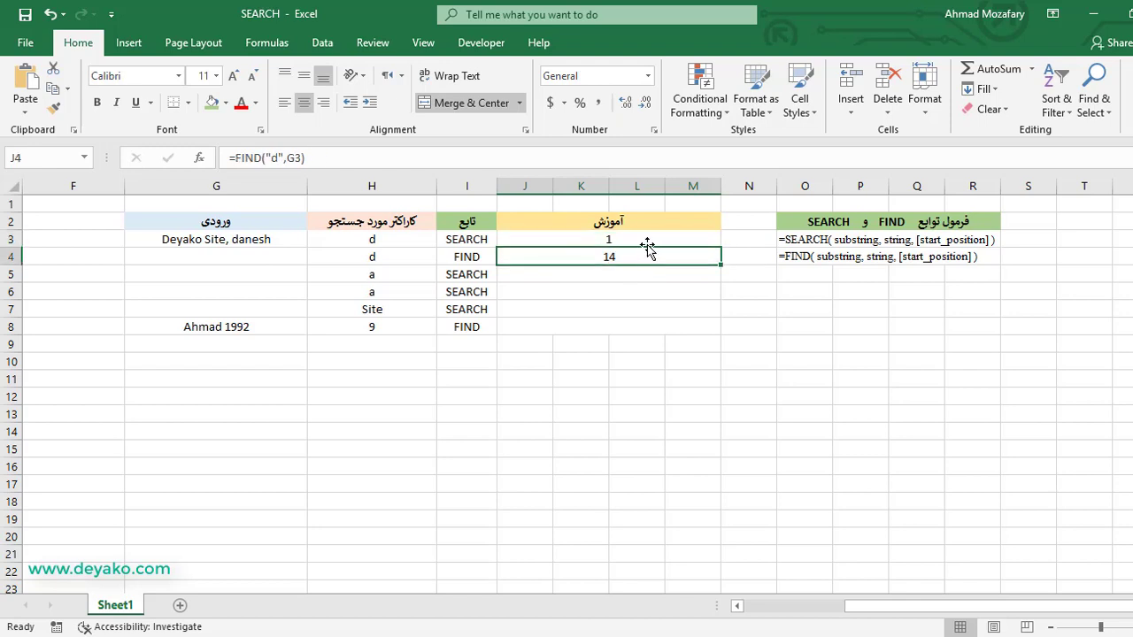
click(643, 241)
click(645, 255)
click(533, 277)
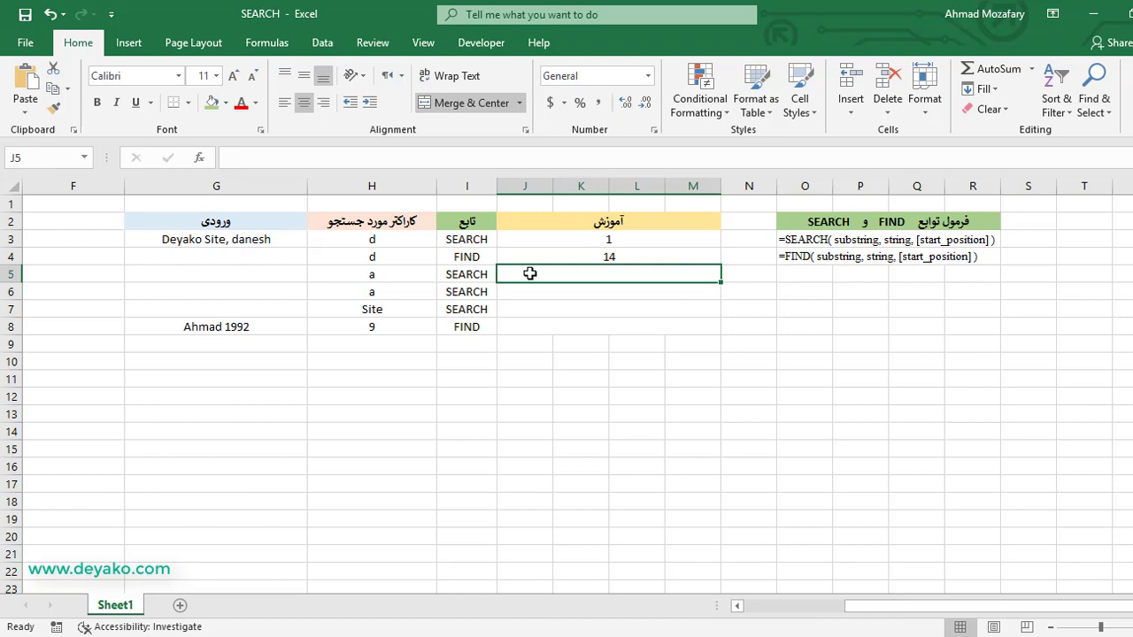
Enter =SEARCH("a",G3) in J5, removing the stray comma, so it returns 4.
text(=)
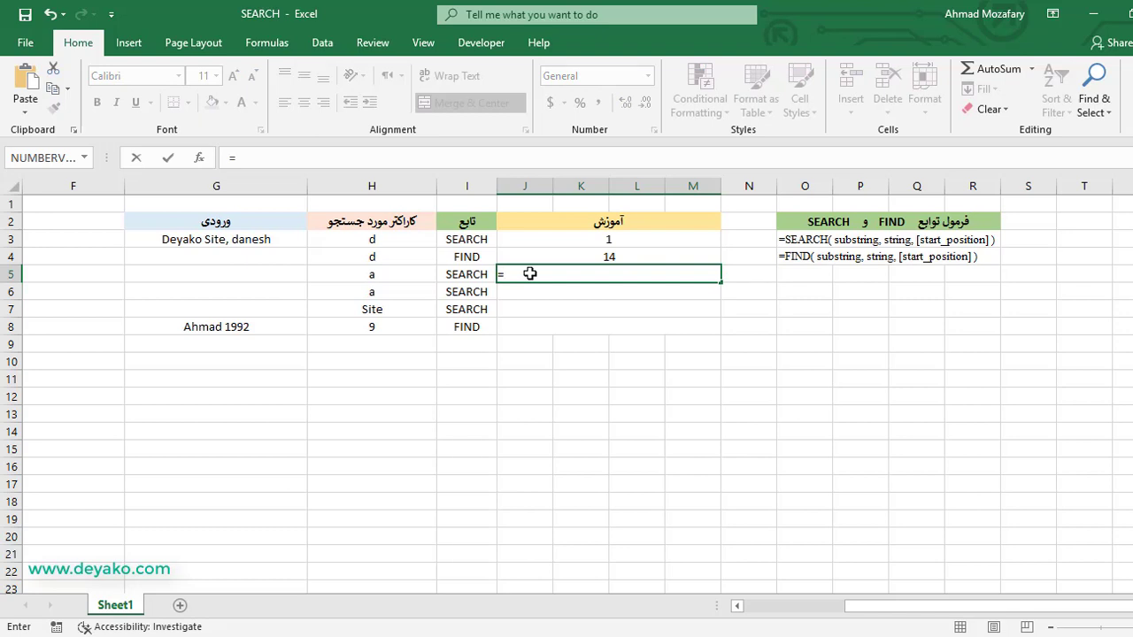
text(search)
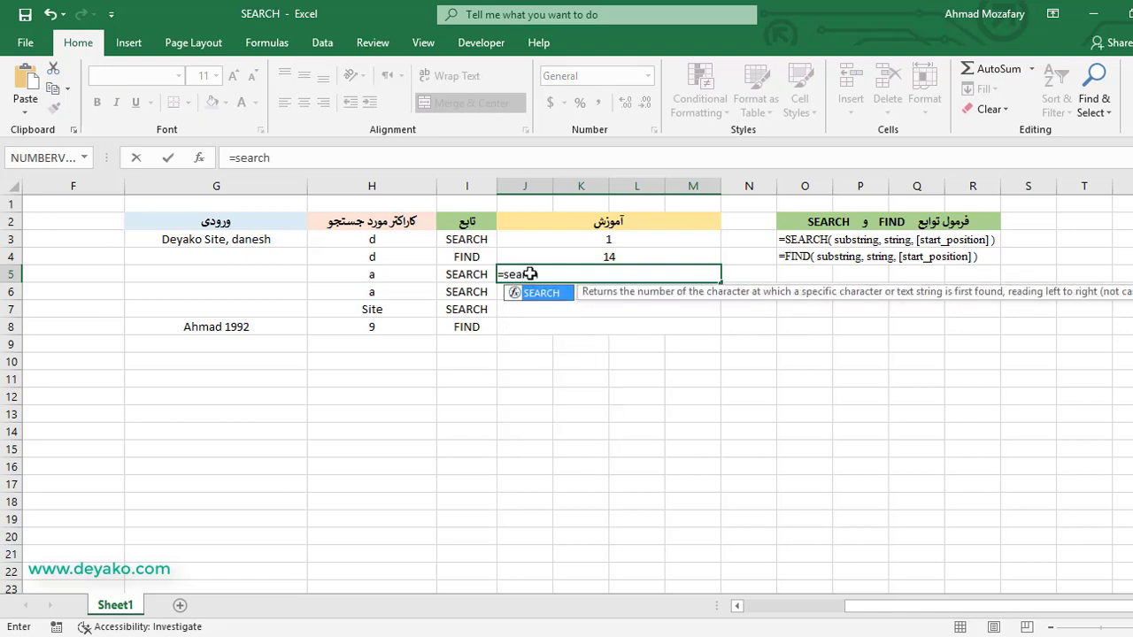
text(()
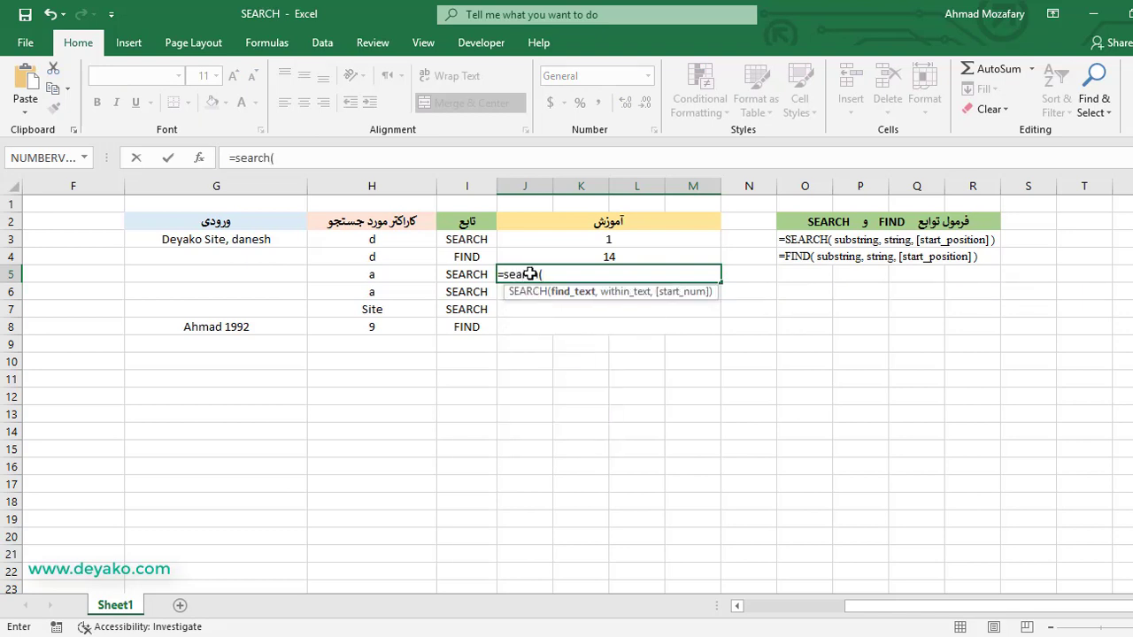
text("a)
text(",)
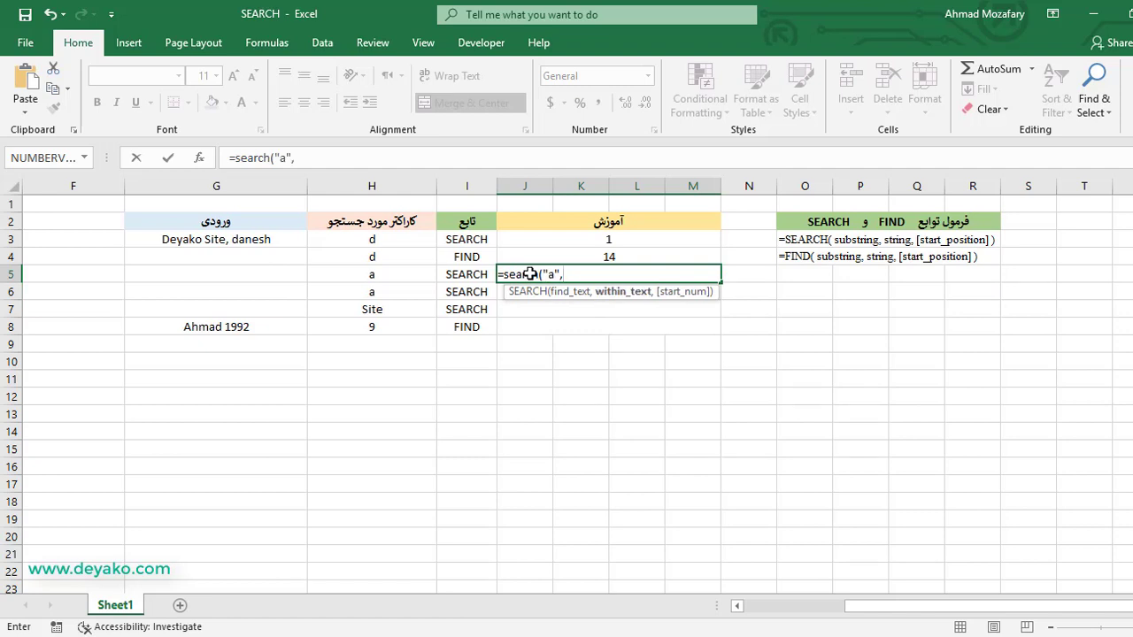
text(g3)
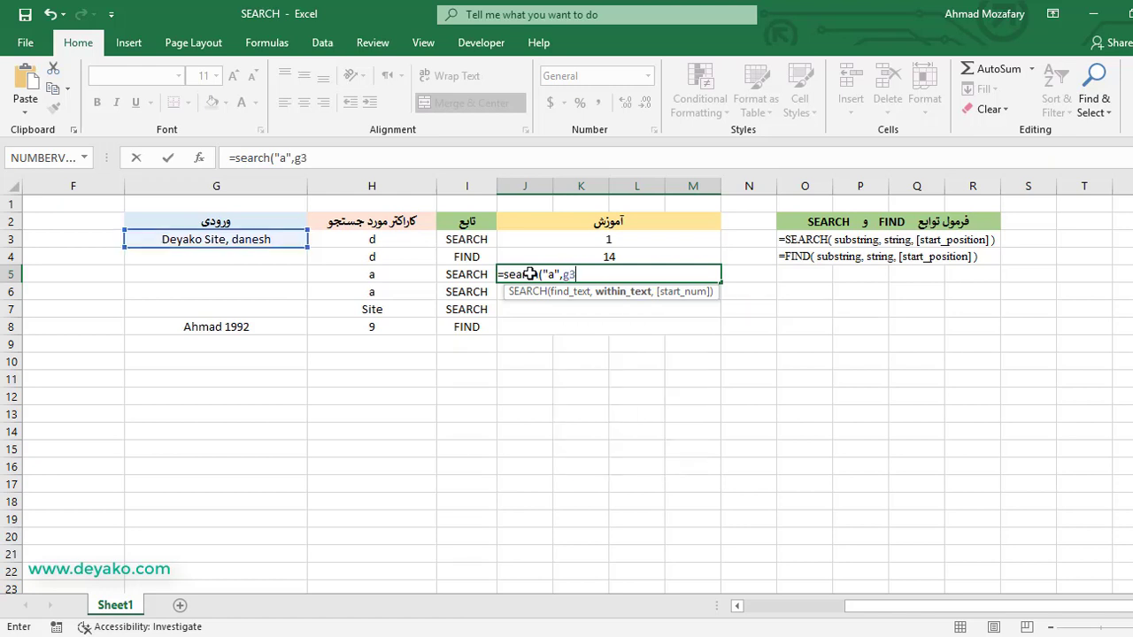
text(,)
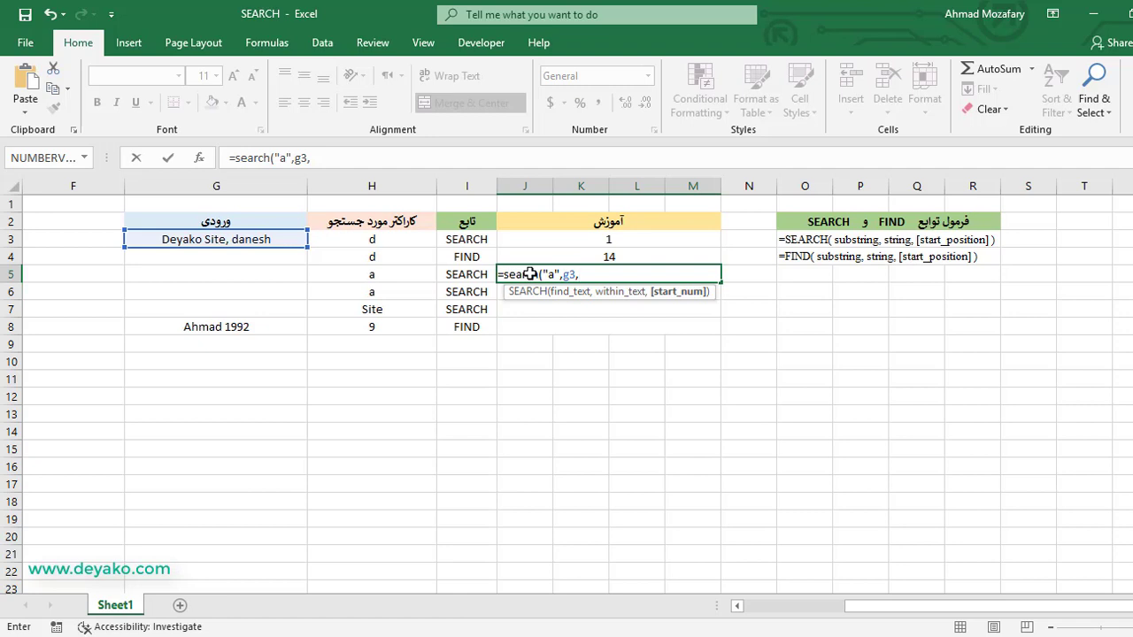
key(BackSpace)
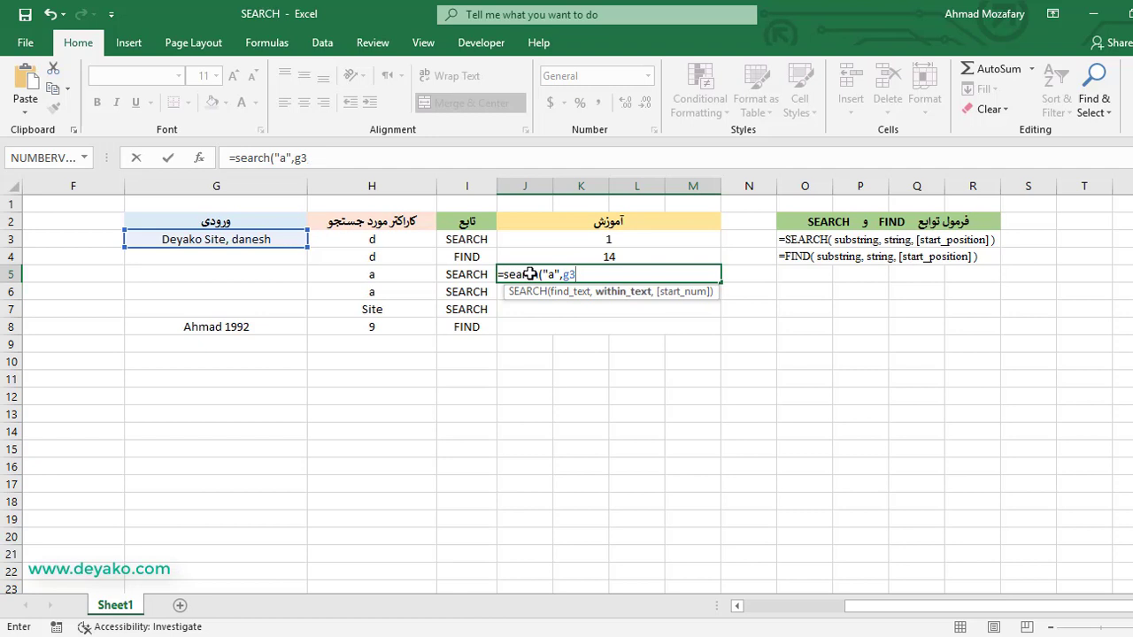
text())
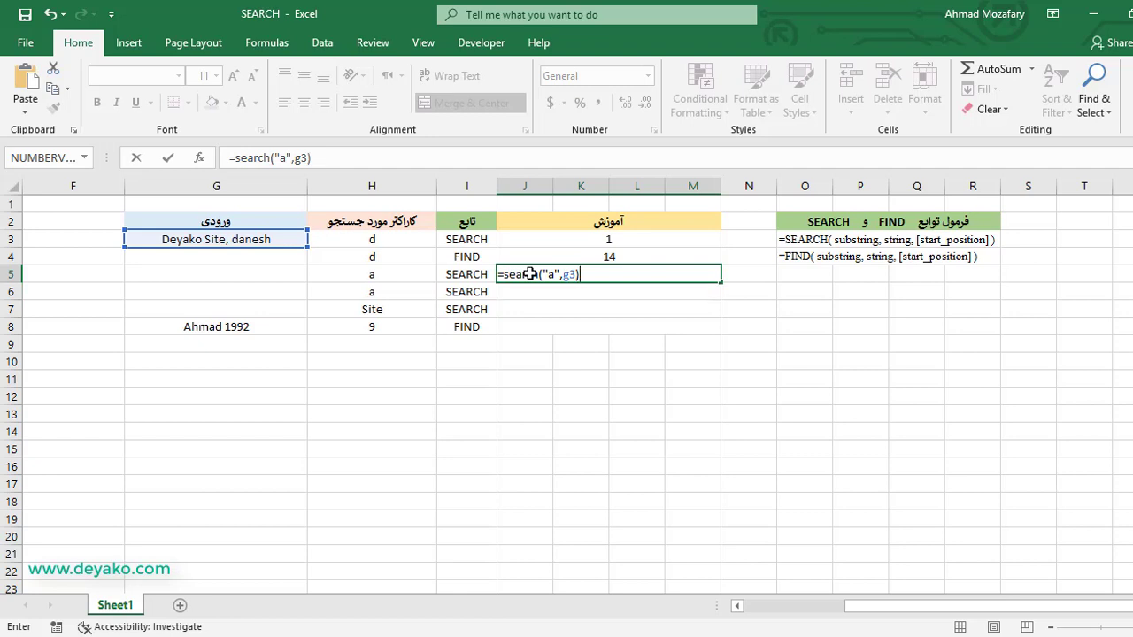
key(Return)
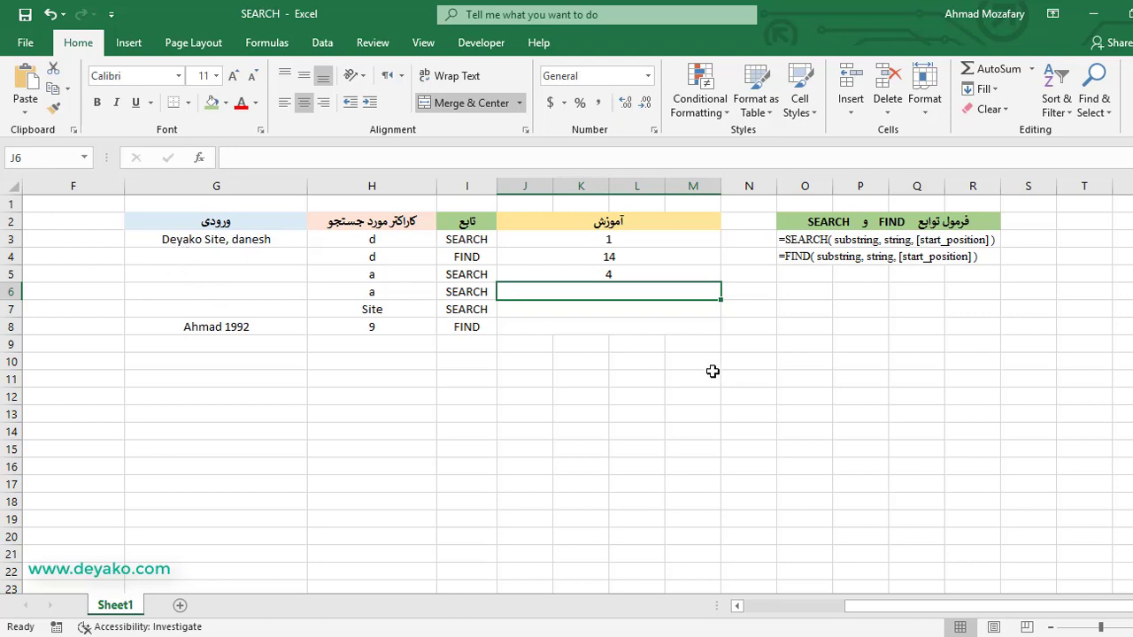
Enter =SEARCH("a",G3,5) in J6 to start at character 5, returning 15, and check it.
text(=)
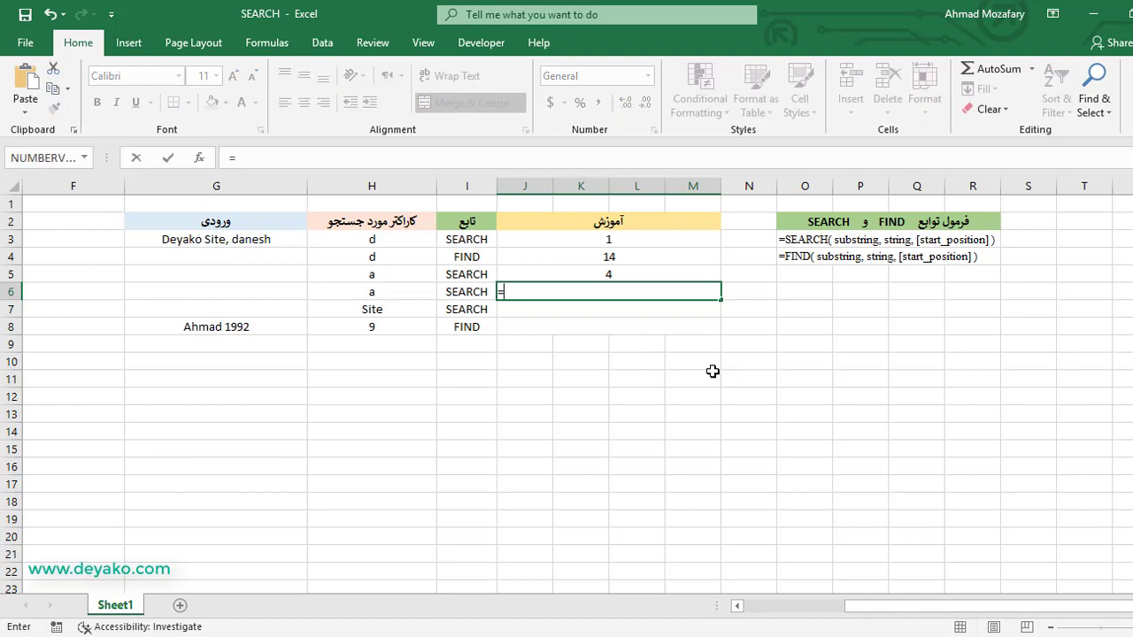
text(sear)
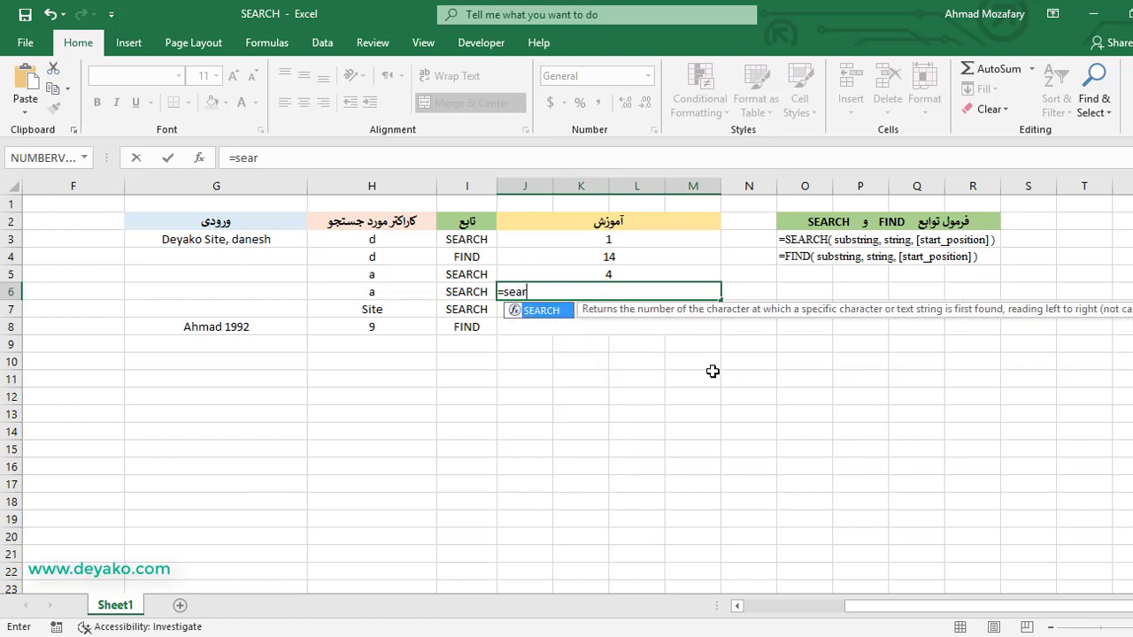
text(ch()
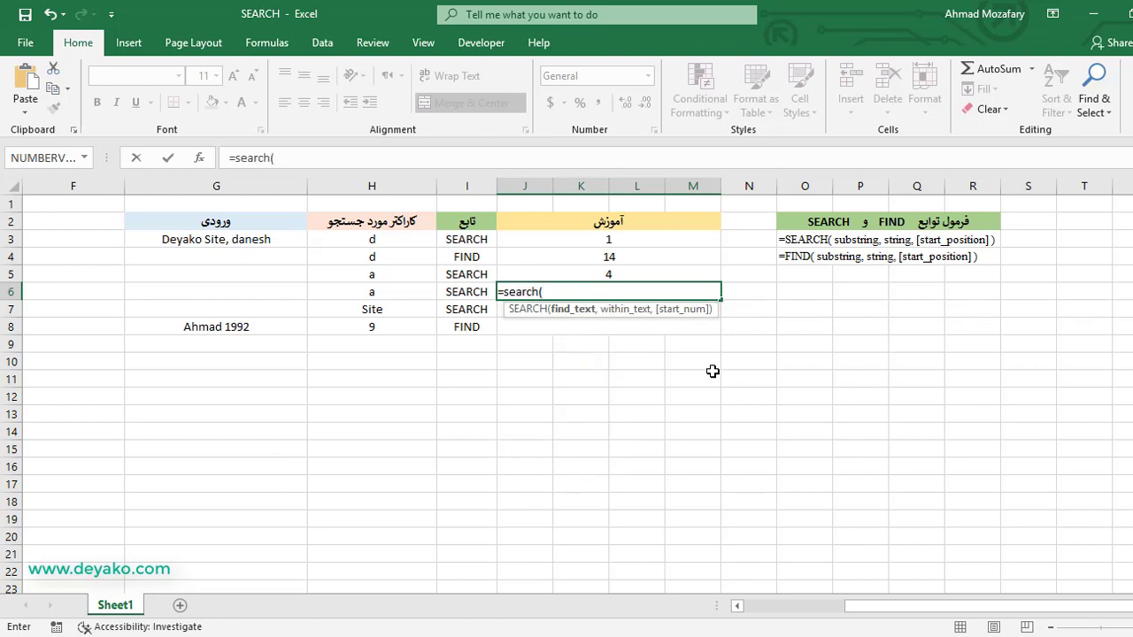
text("a")
text(,g)
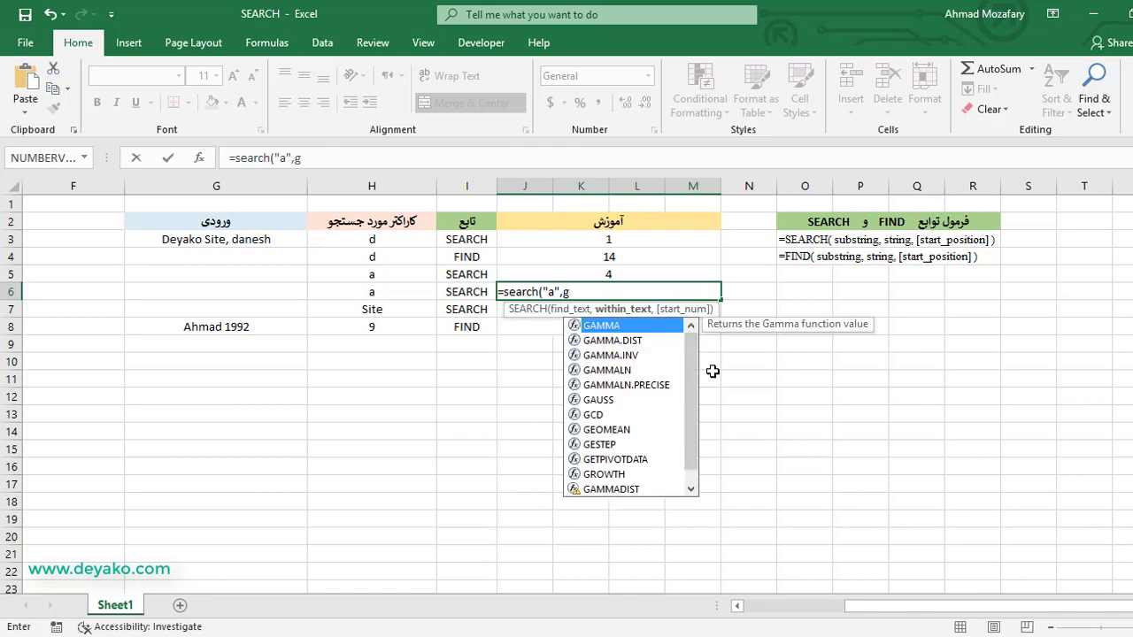
text(3,)
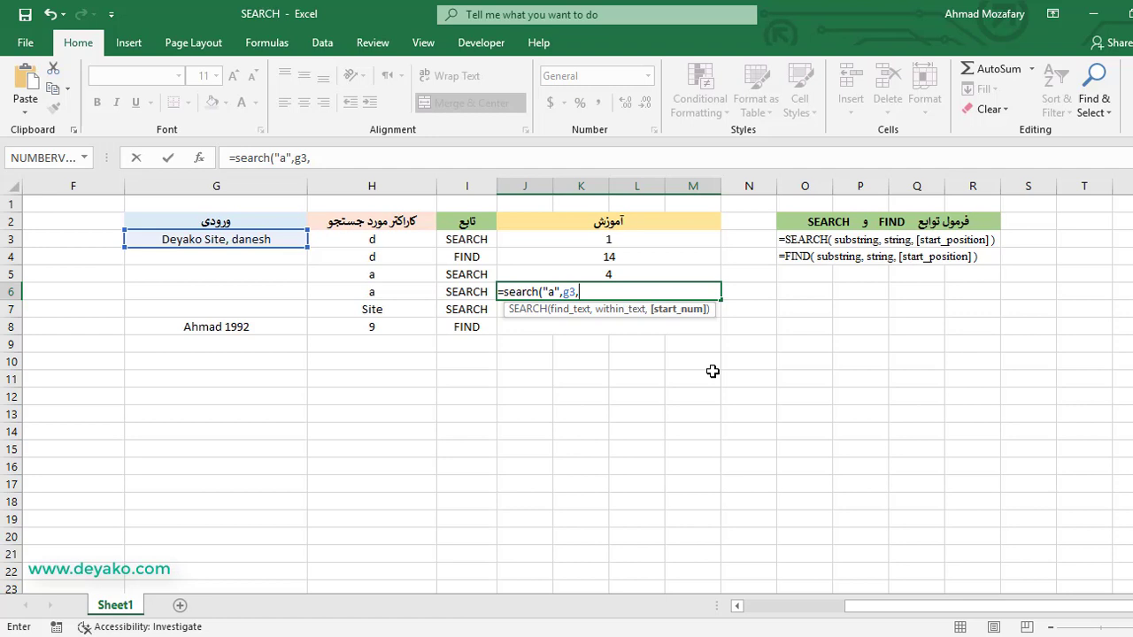
text(5)
text())
key(Return)
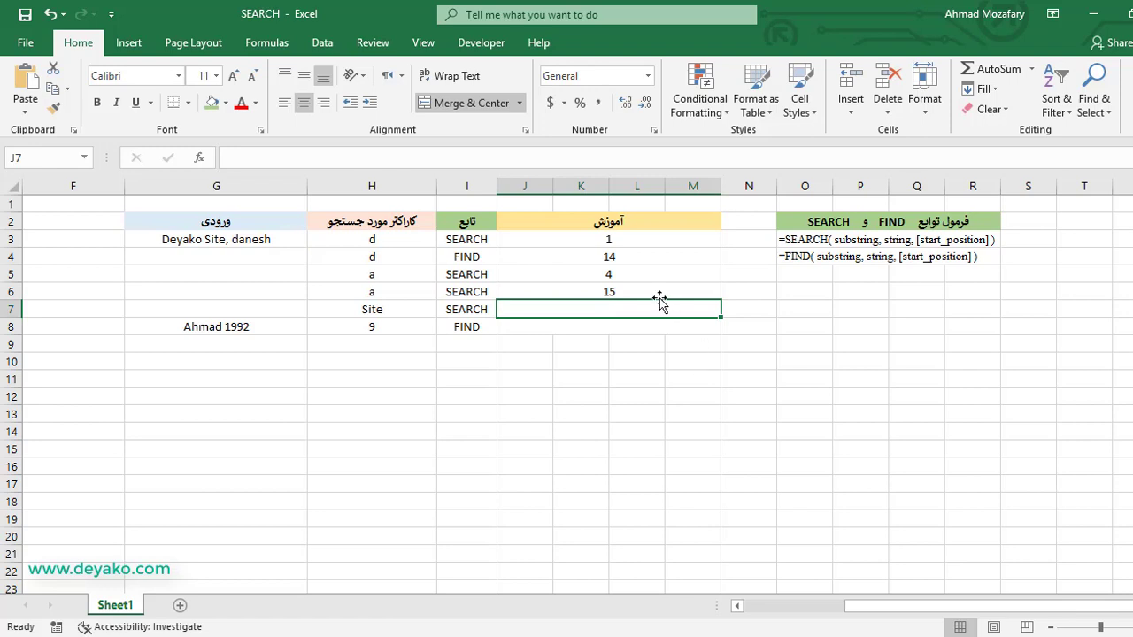
click(656, 293)
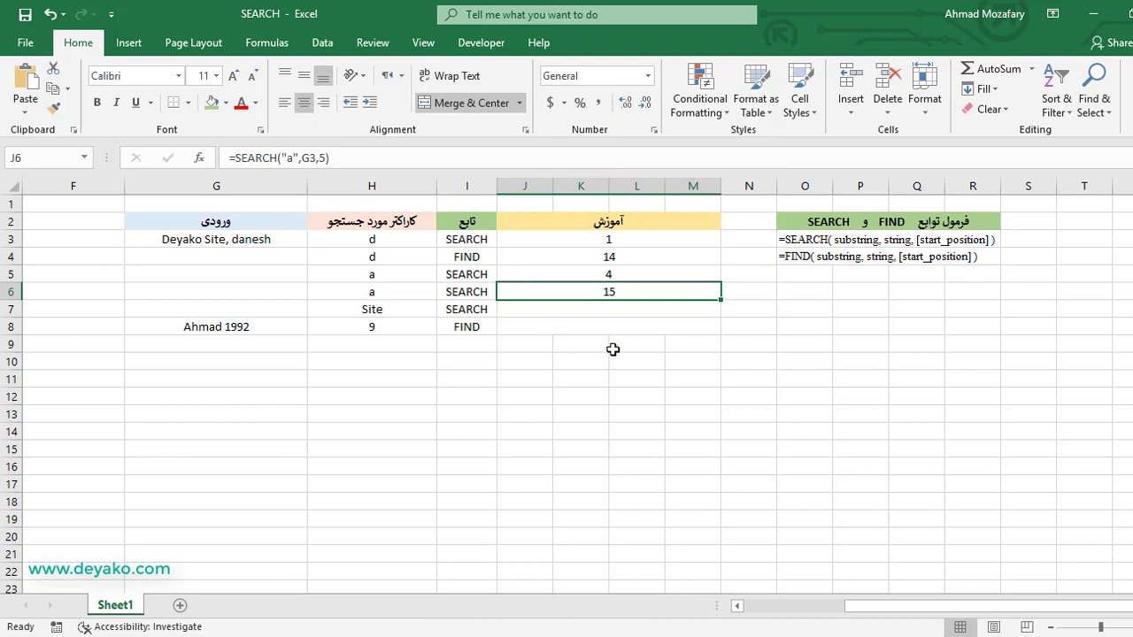
click(593, 312)
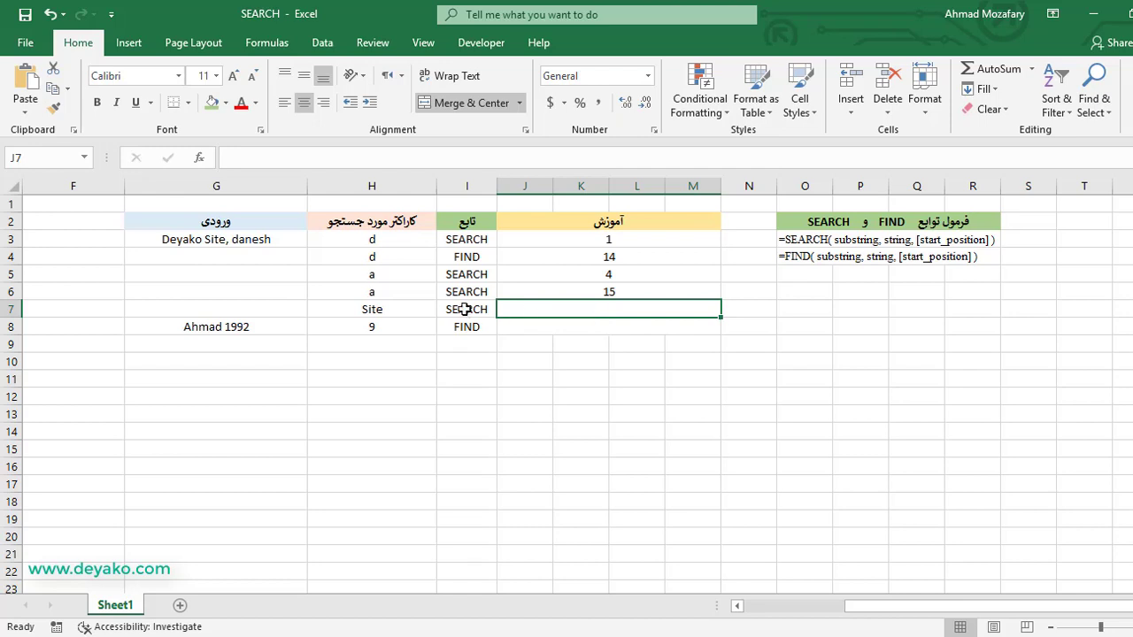
click(418, 309)
click(604, 306)
click(400, 315)
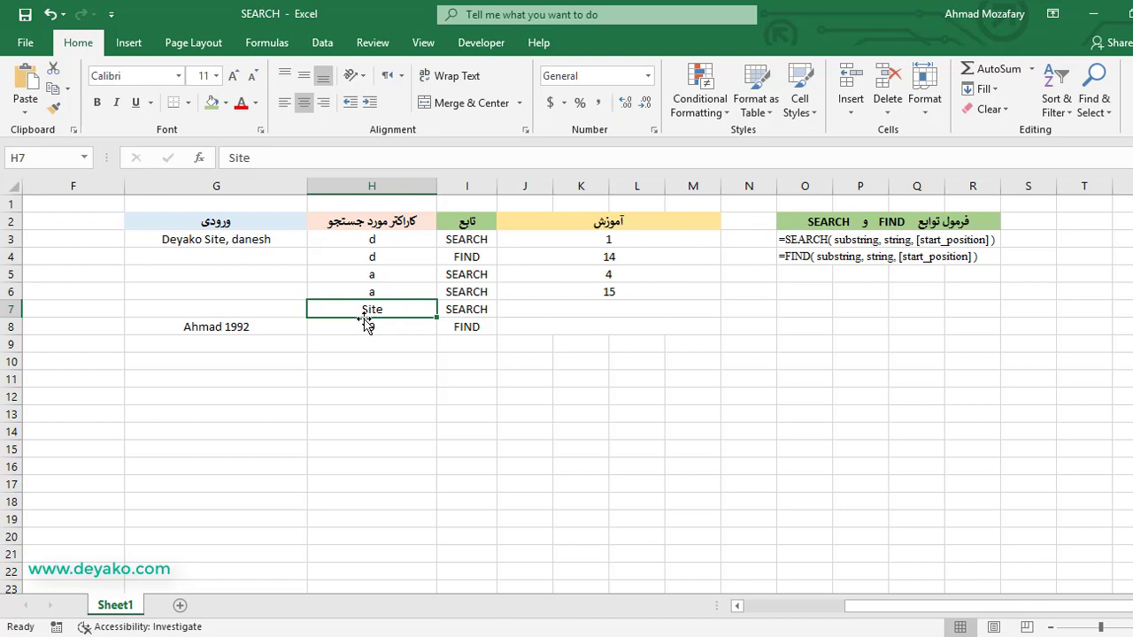
Enter =SEARCH("Site",G3) in J7, returning 8, and review the formula.
click(591, 311)
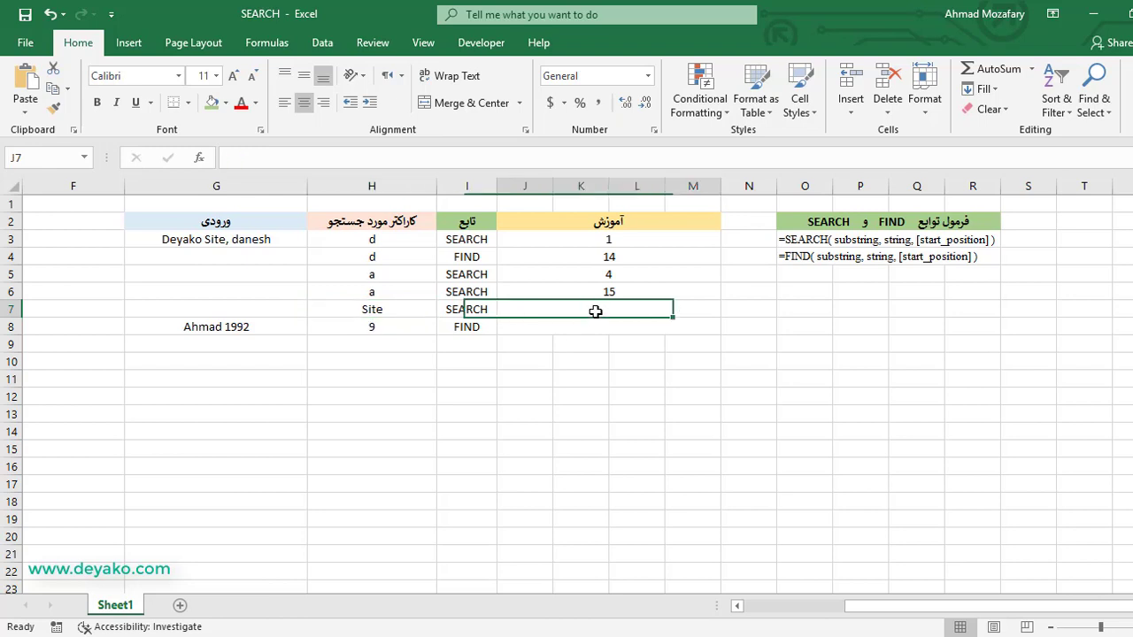
text(=)
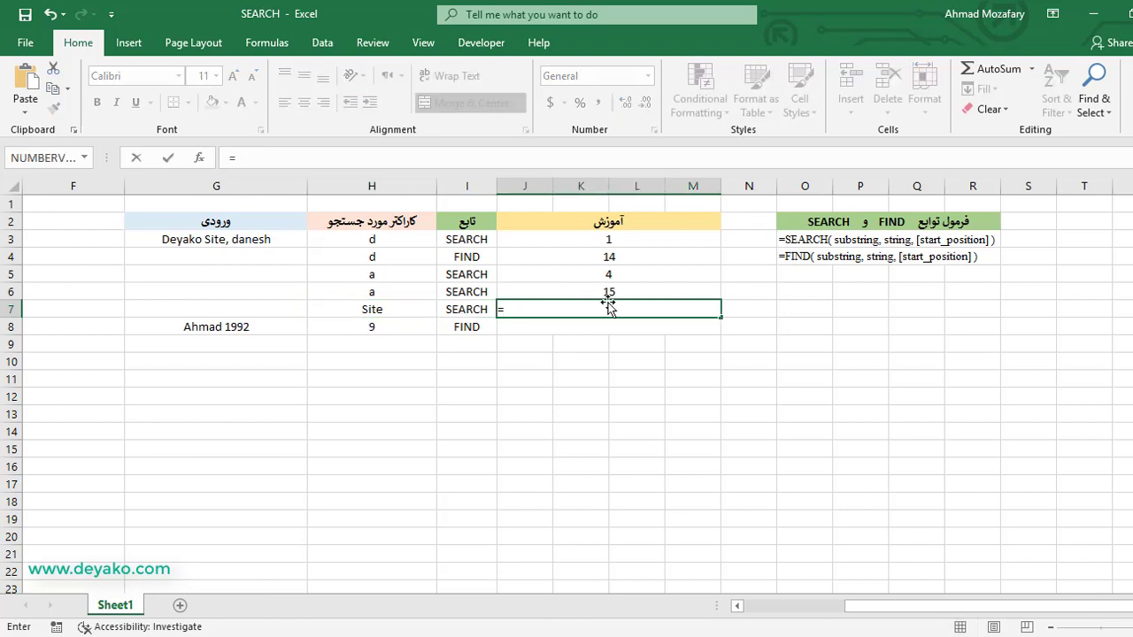
text(search)
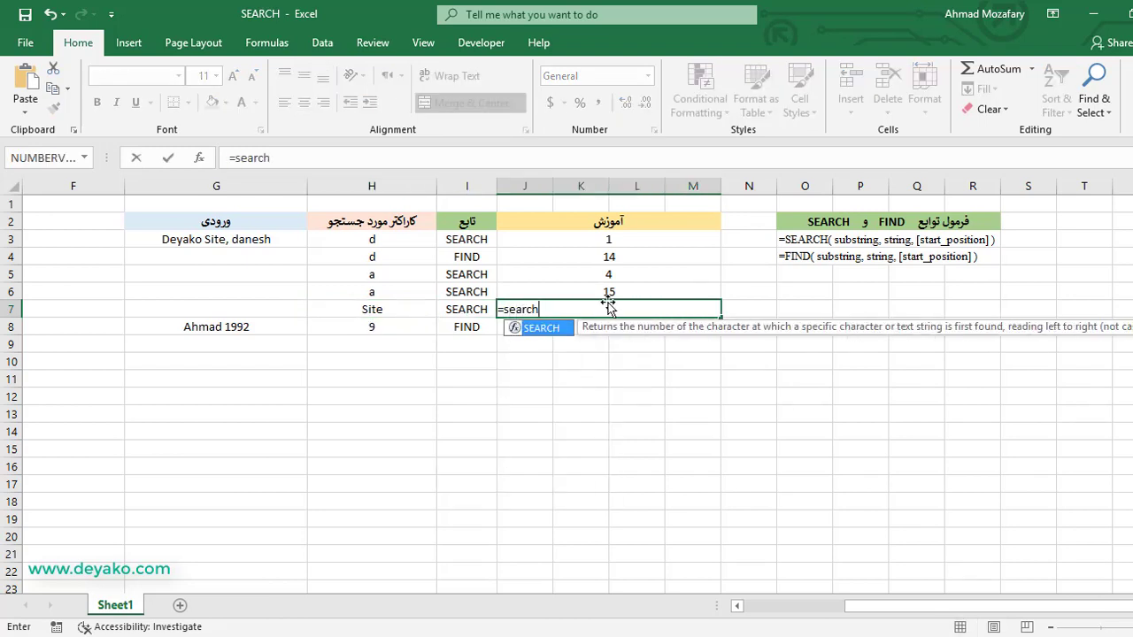
text(()
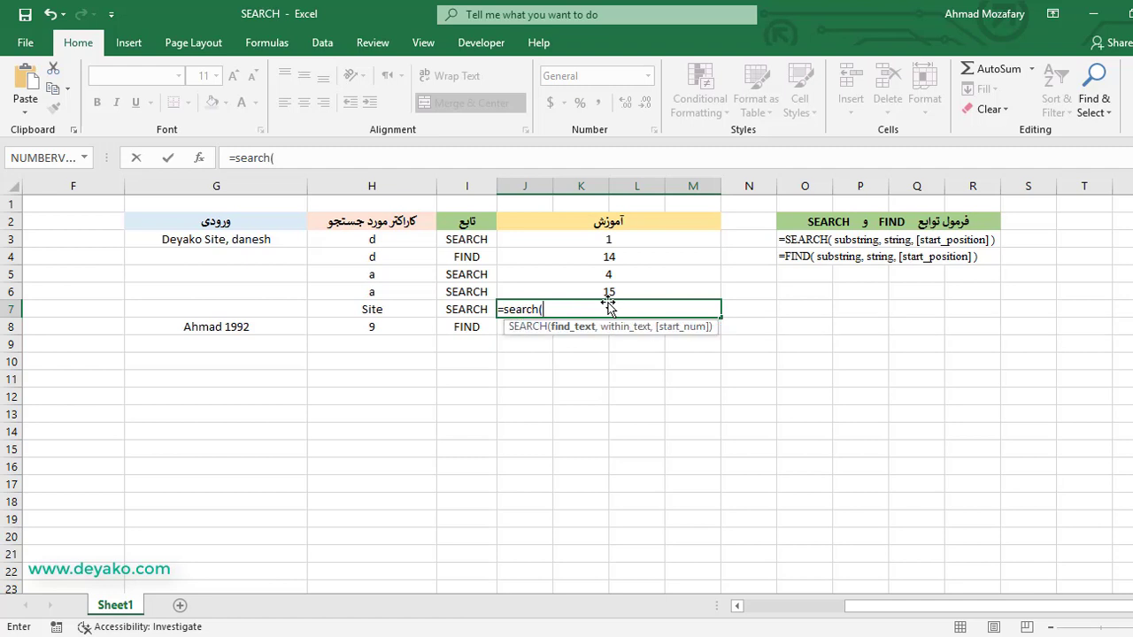
text("Si)
text(te)
text(")
text(,g)
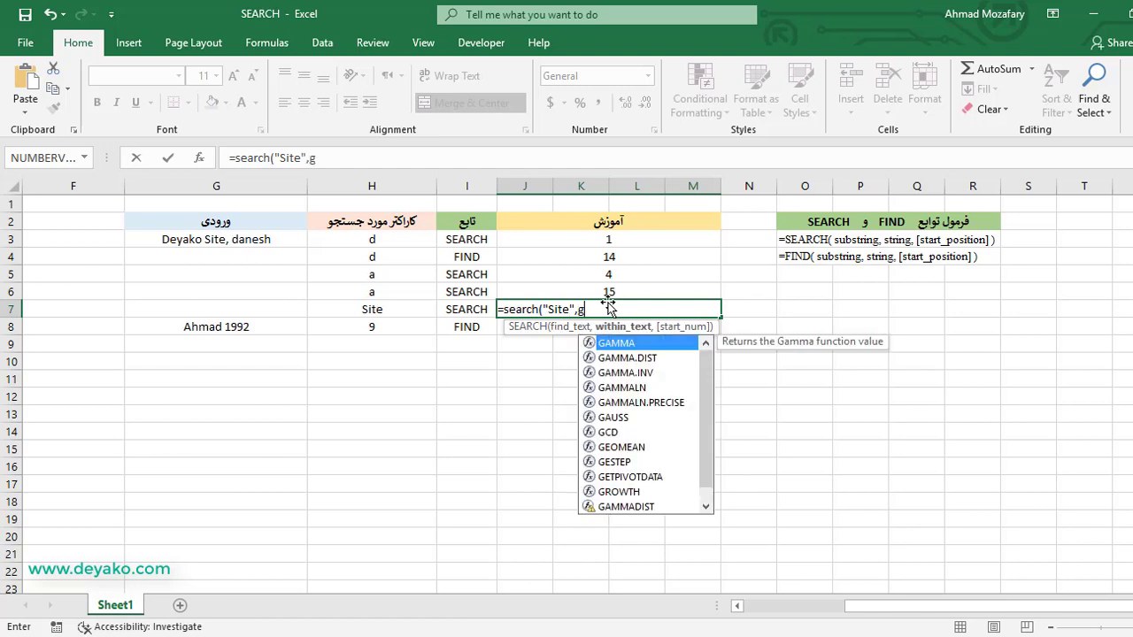
text(3)
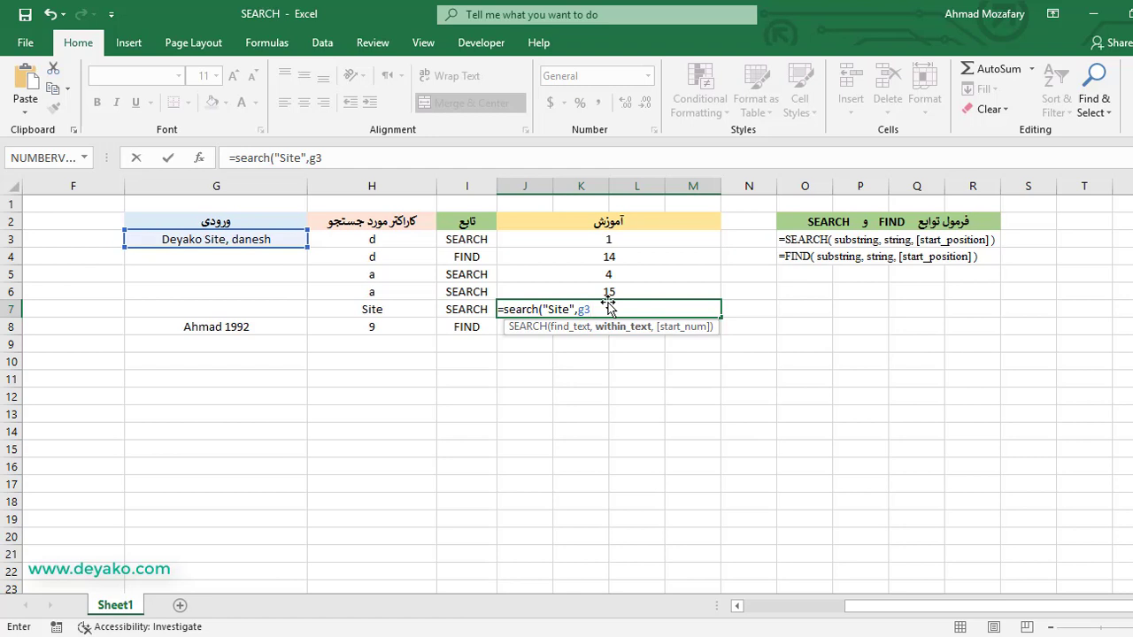
text())
key(Return)
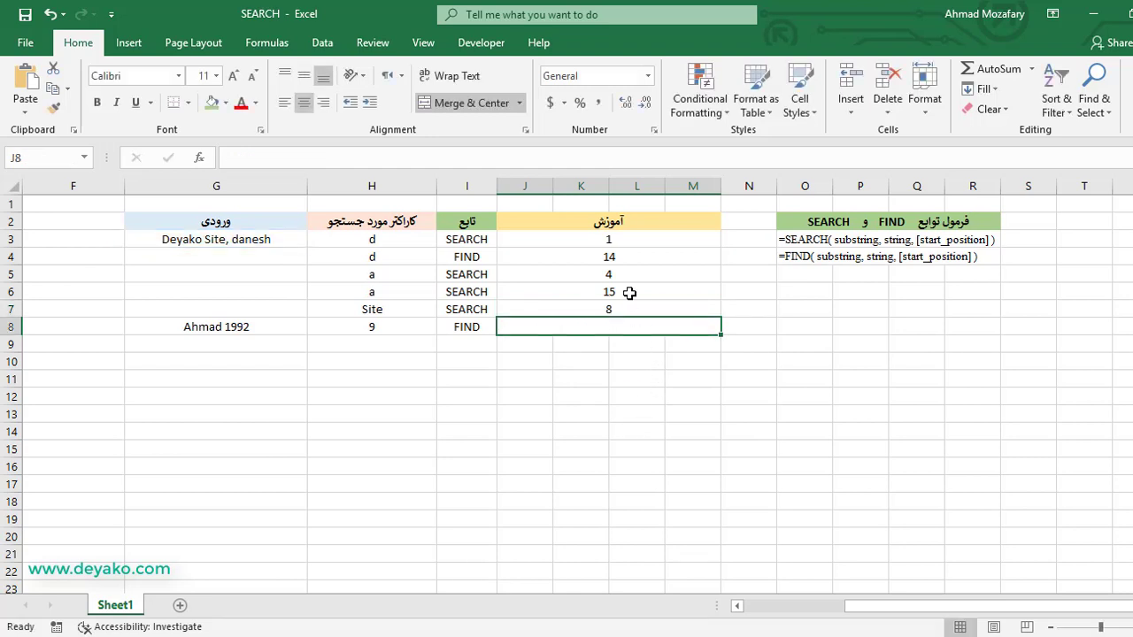
click(628, 309)
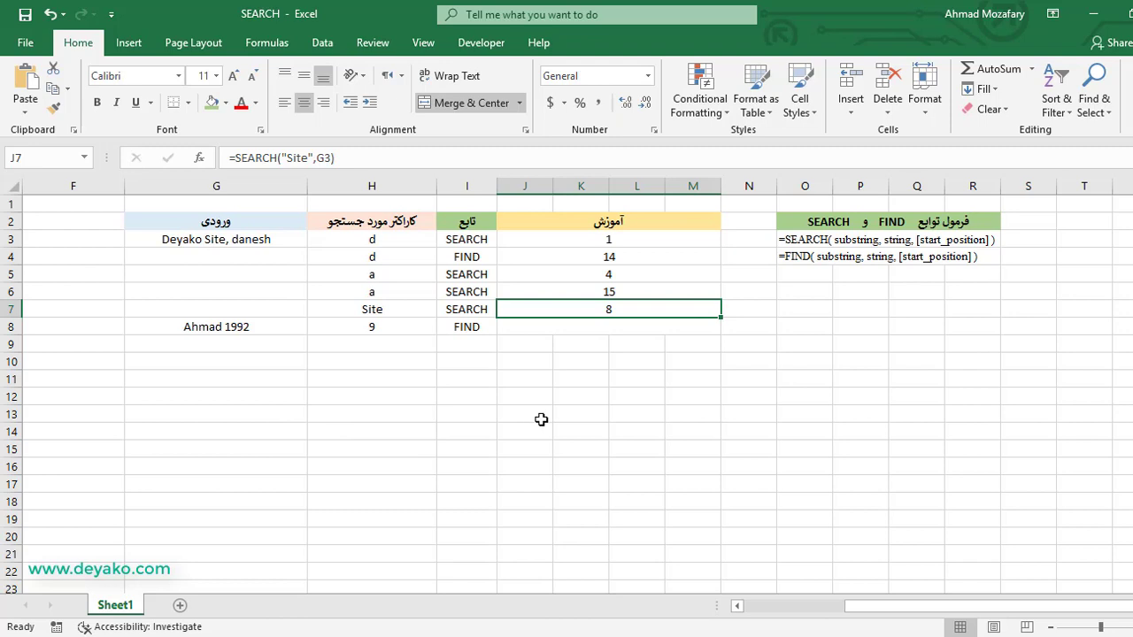
click(598, 327)
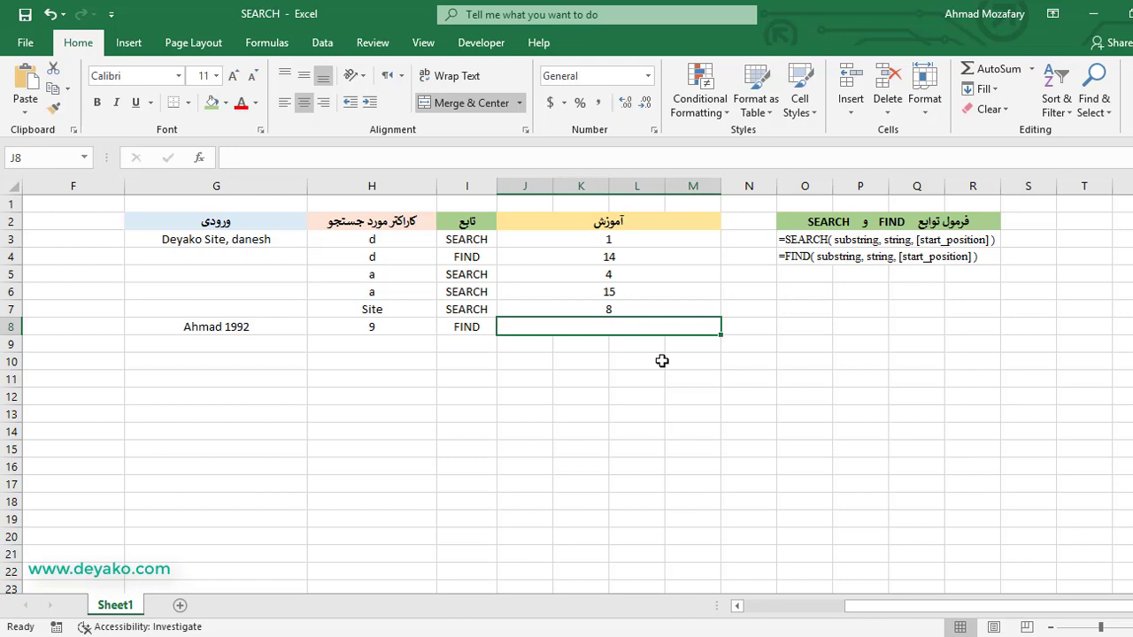
Enter =FIND("9",G8) in J8, returning 8, and review the formula.
text(=)
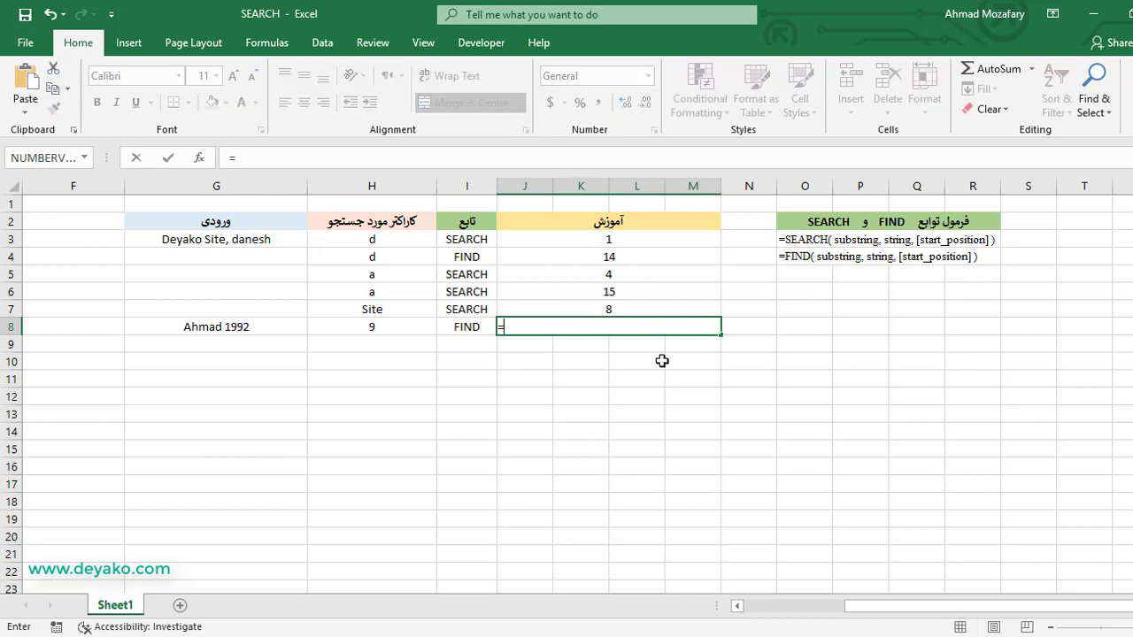
text(find()
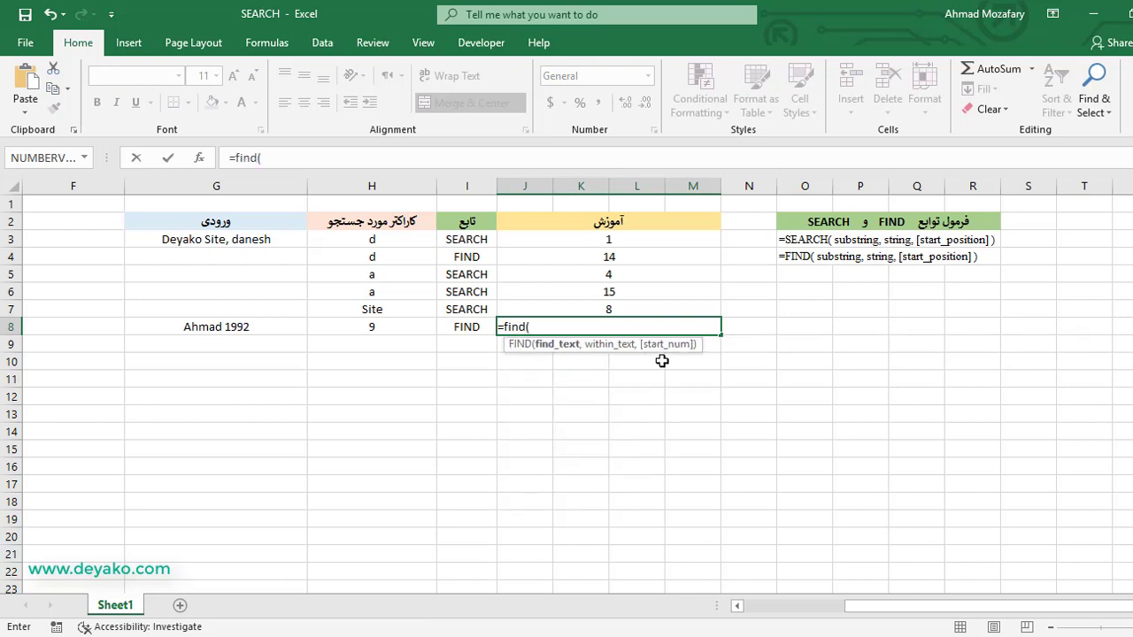
text(")
text(9)
key(BackSpace)
text(9")
text(,)
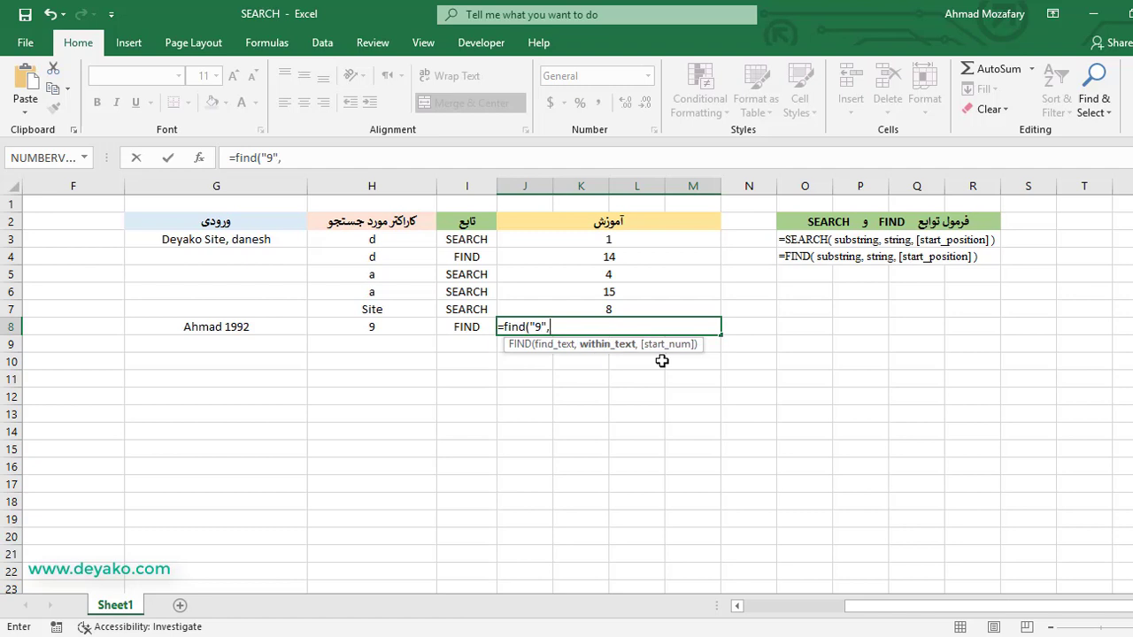
text(g)
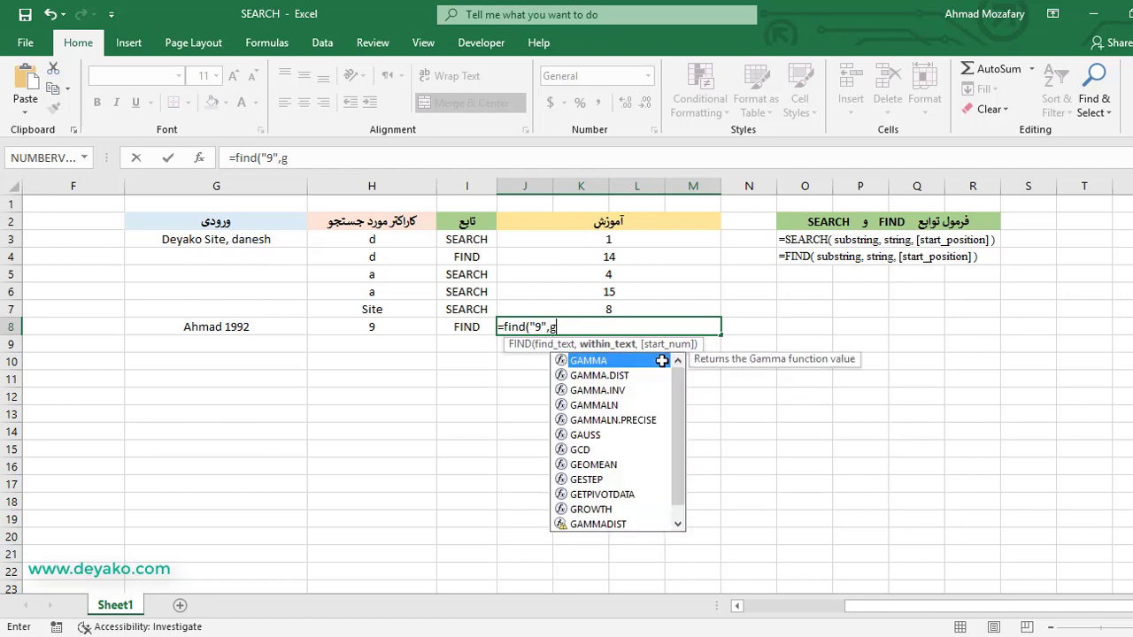
text(8)
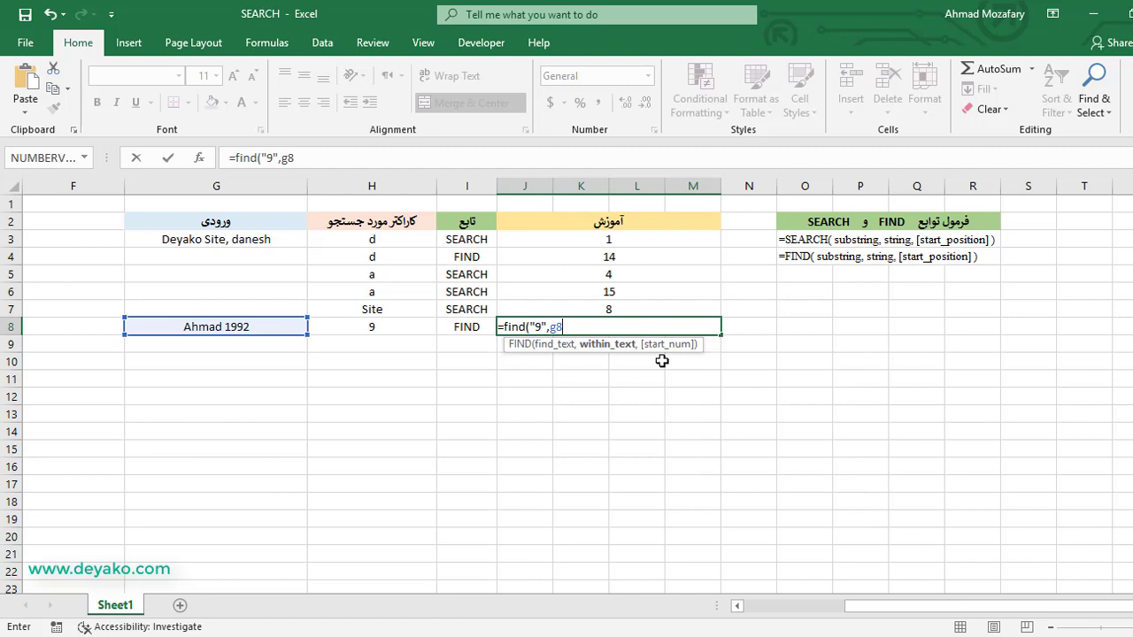
text())
key(Return)
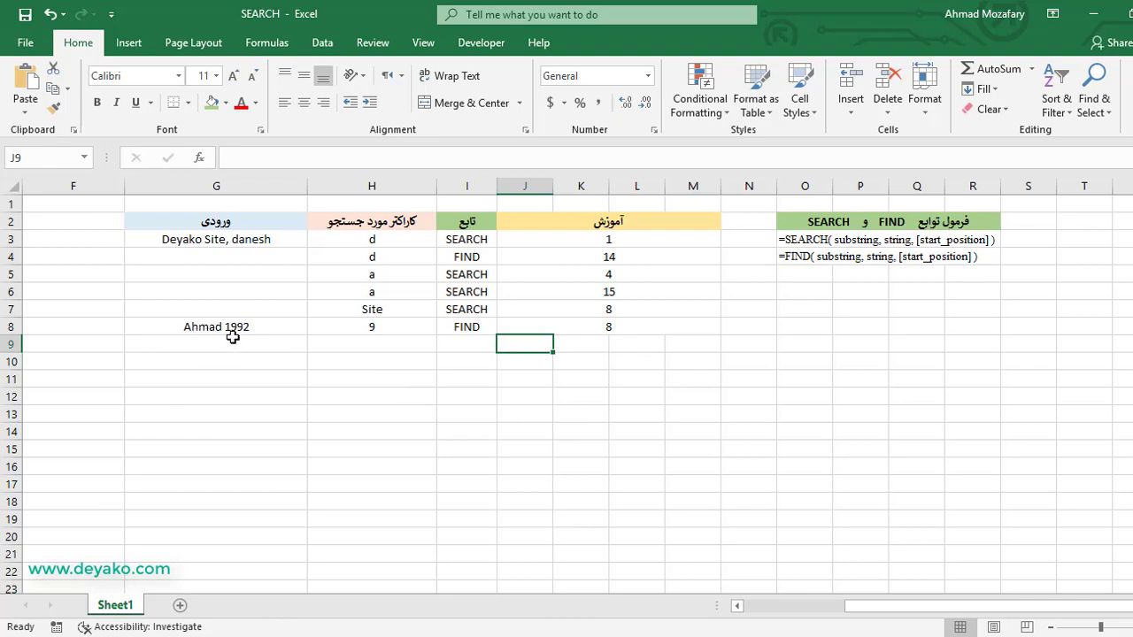
click(635, 323)
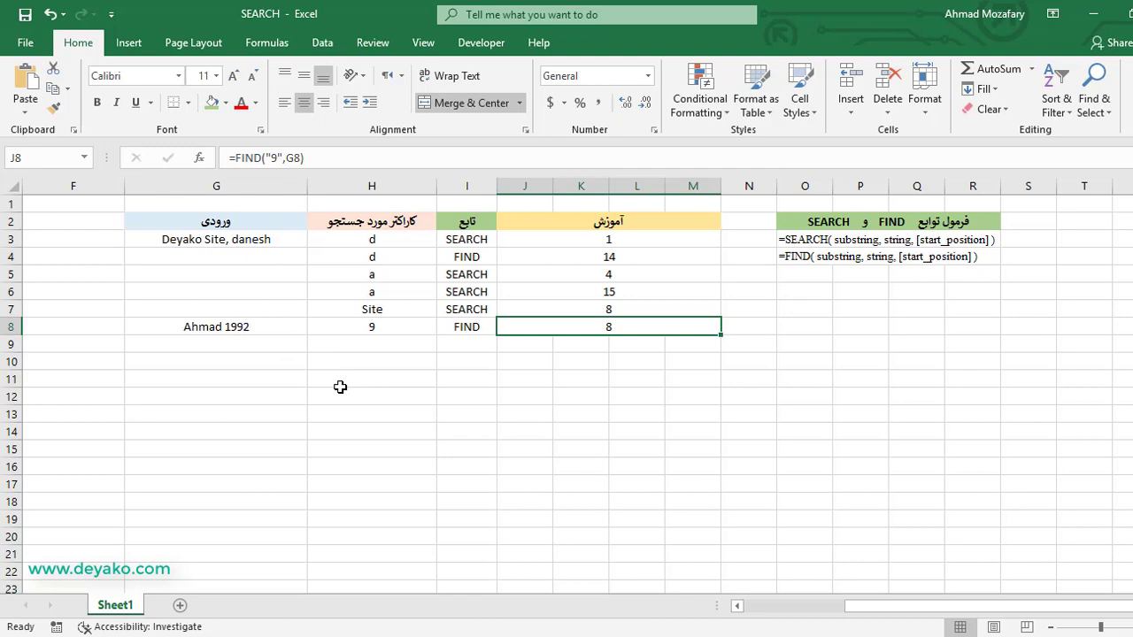
click(683, 239)
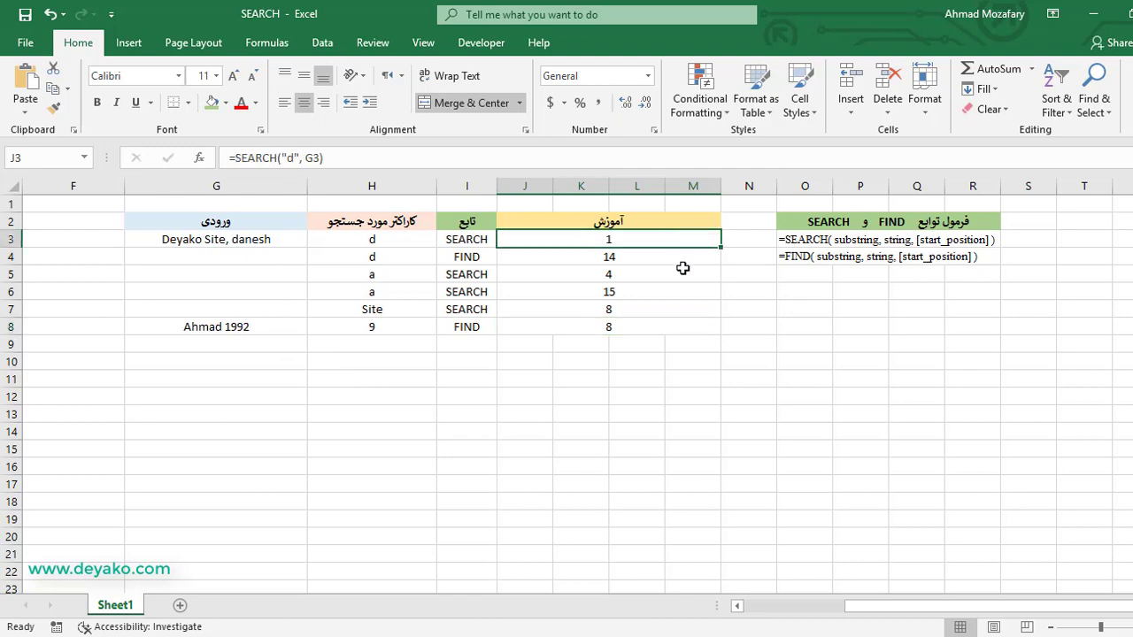
click(683, 270)
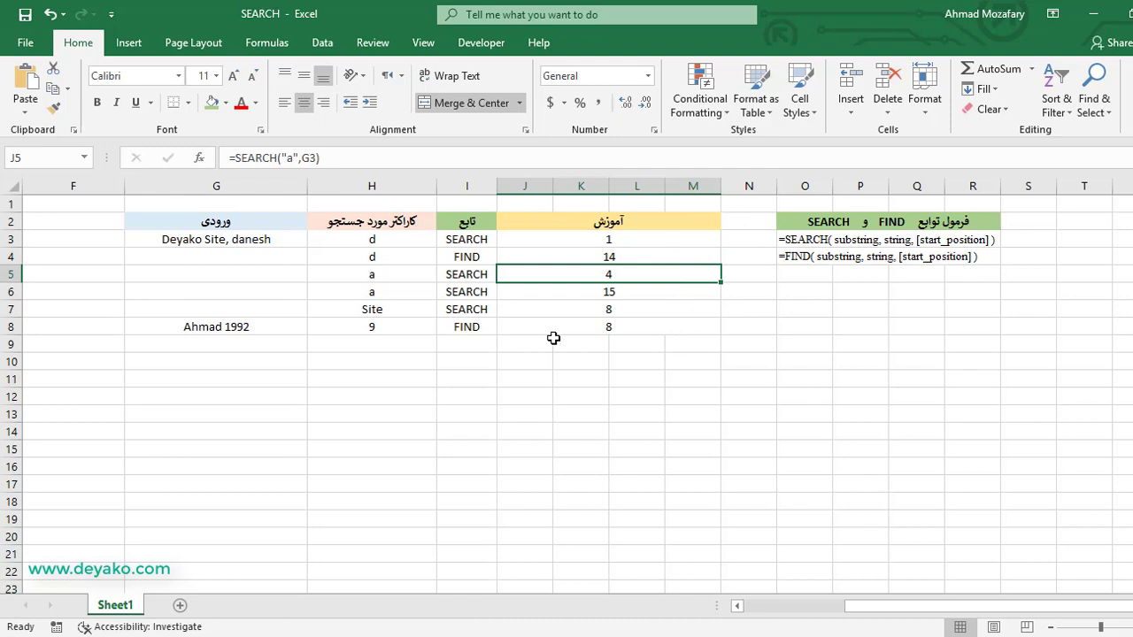
click(650, 238)
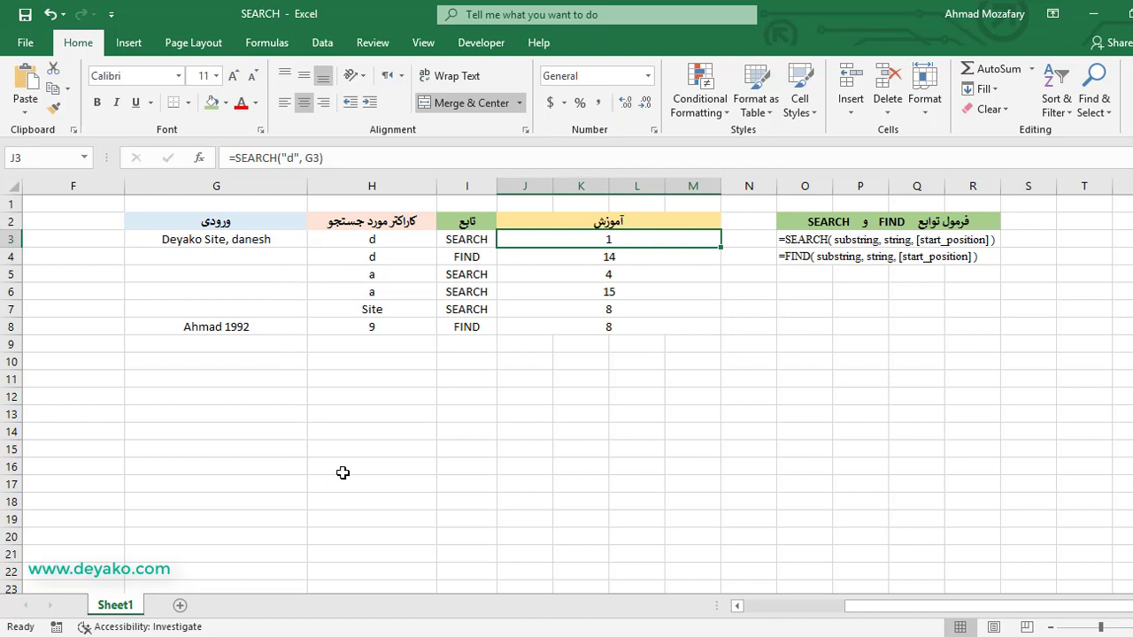
click(400, 306)
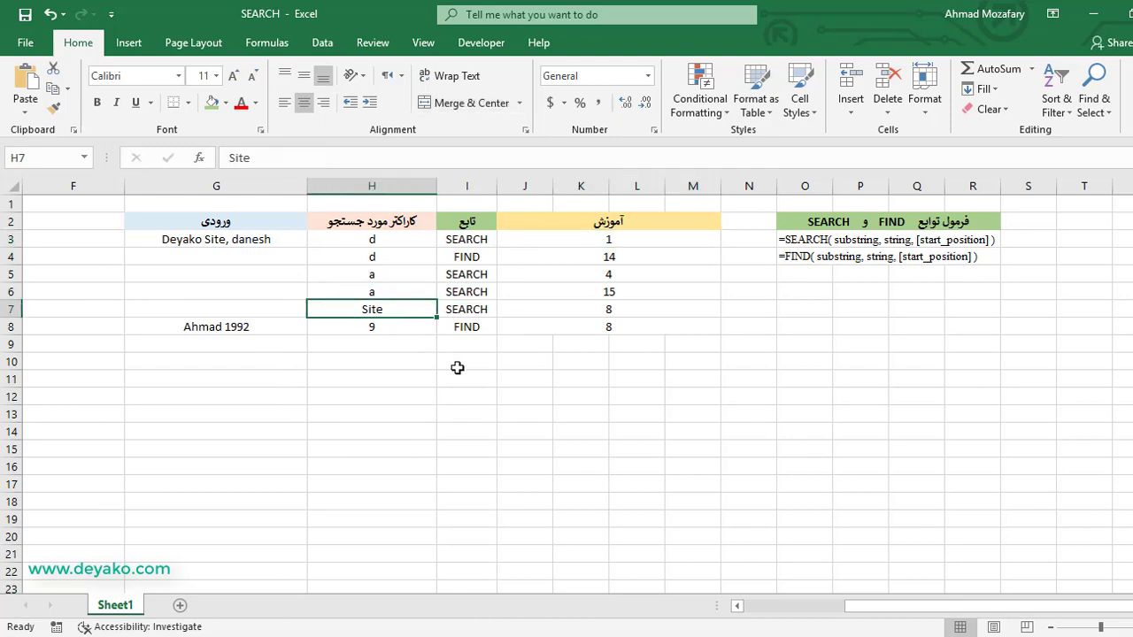
click(579, 310)
click(400, 306)
click(576, 304)
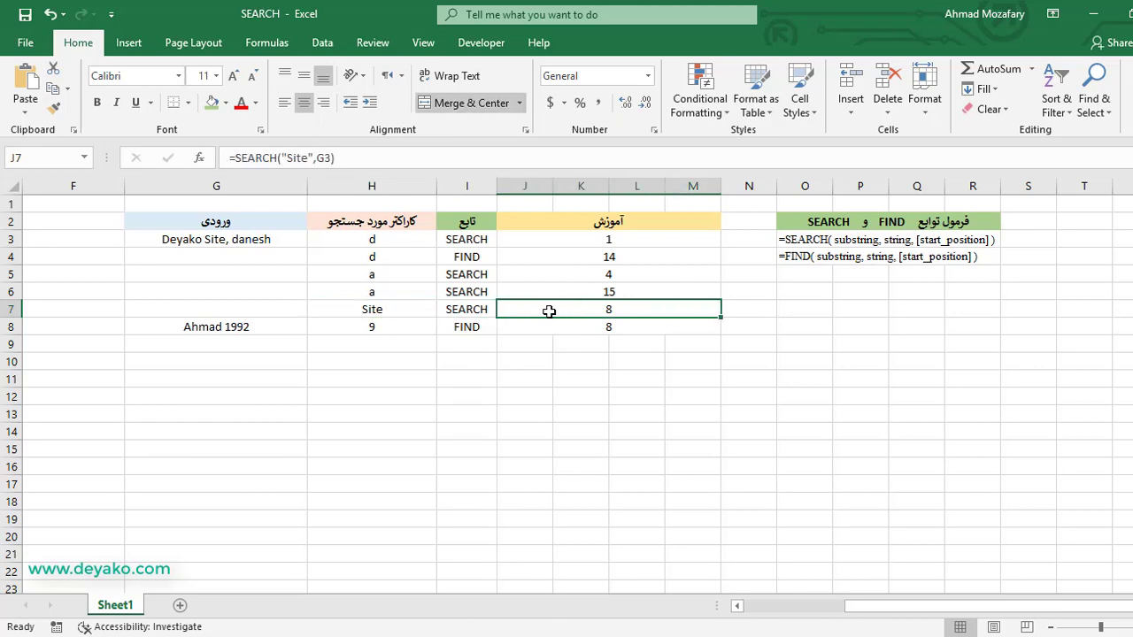
Replace Site with Sence in J7's formula to produce #VALUE!, then show the Deyako YouTube page.
double_click(298, 158)
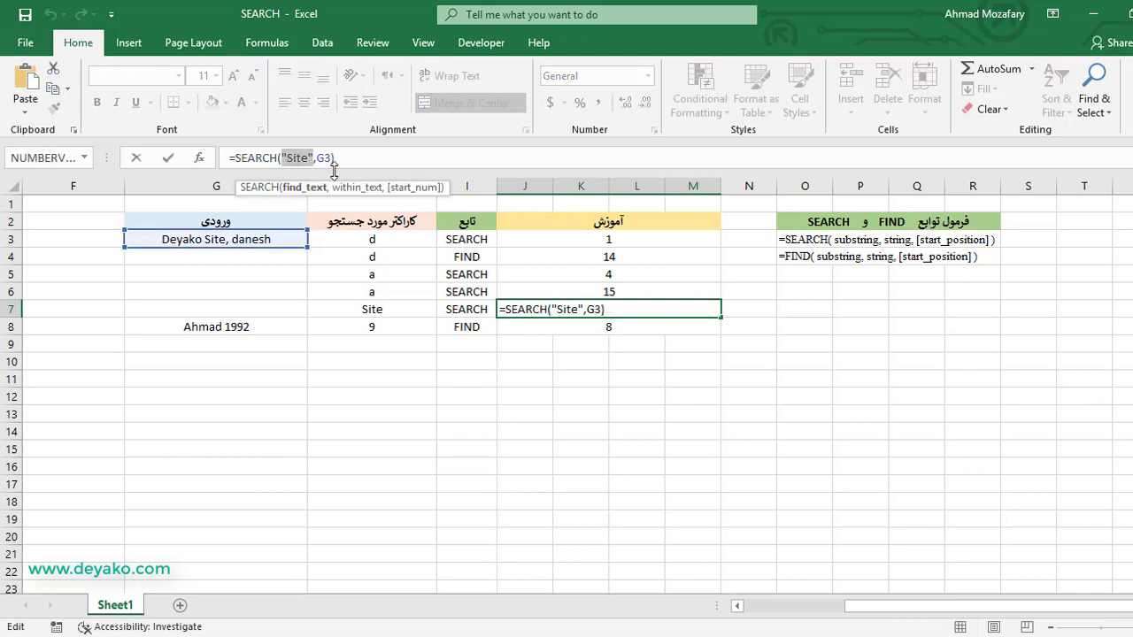
click(291, 158)
drag(286, 158, 307, 157)
text(S)
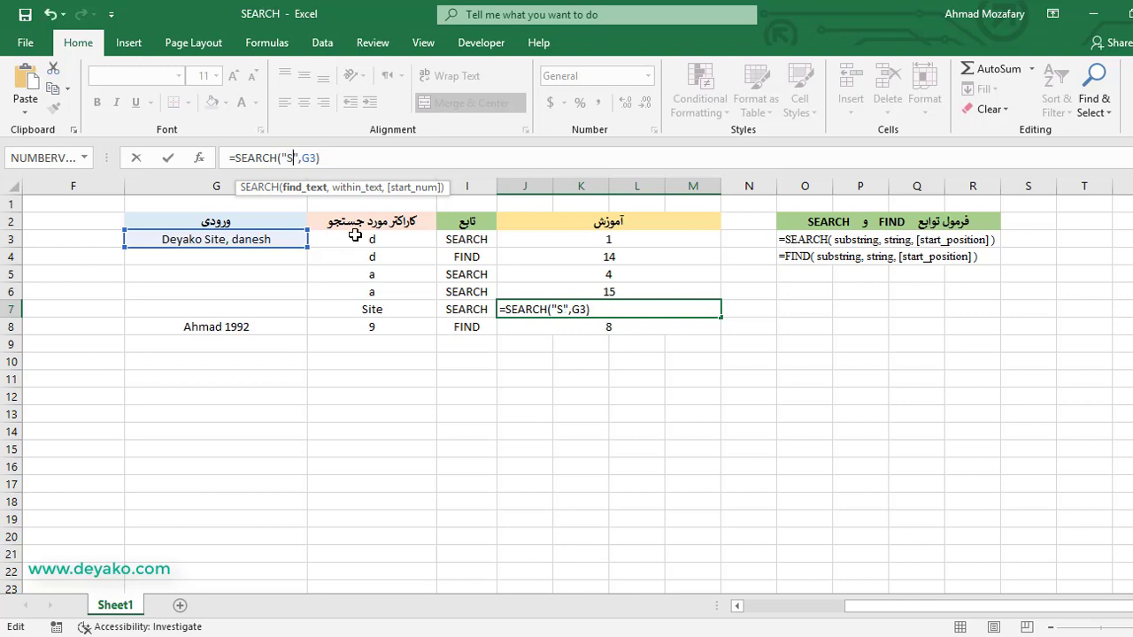
text(ence)
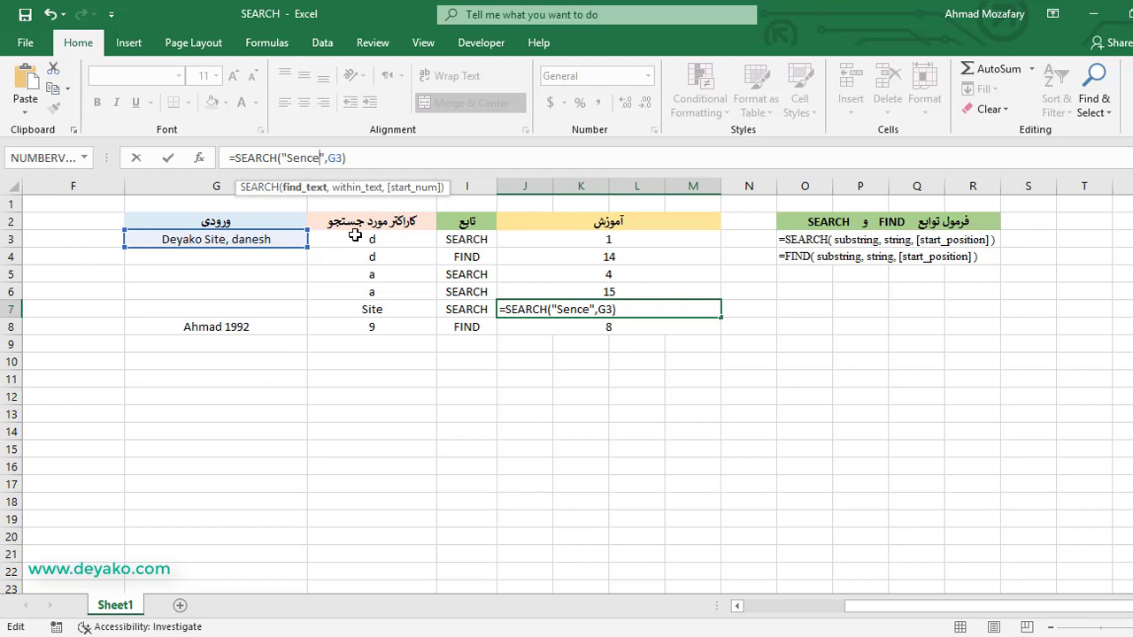
key(Return)
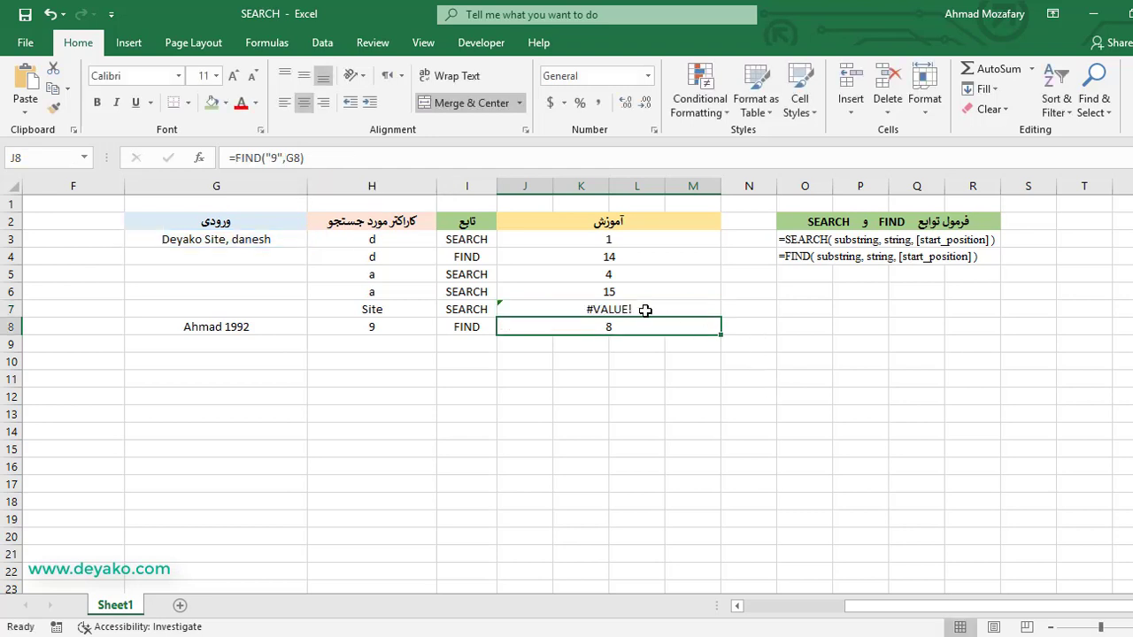
click(632, 309)
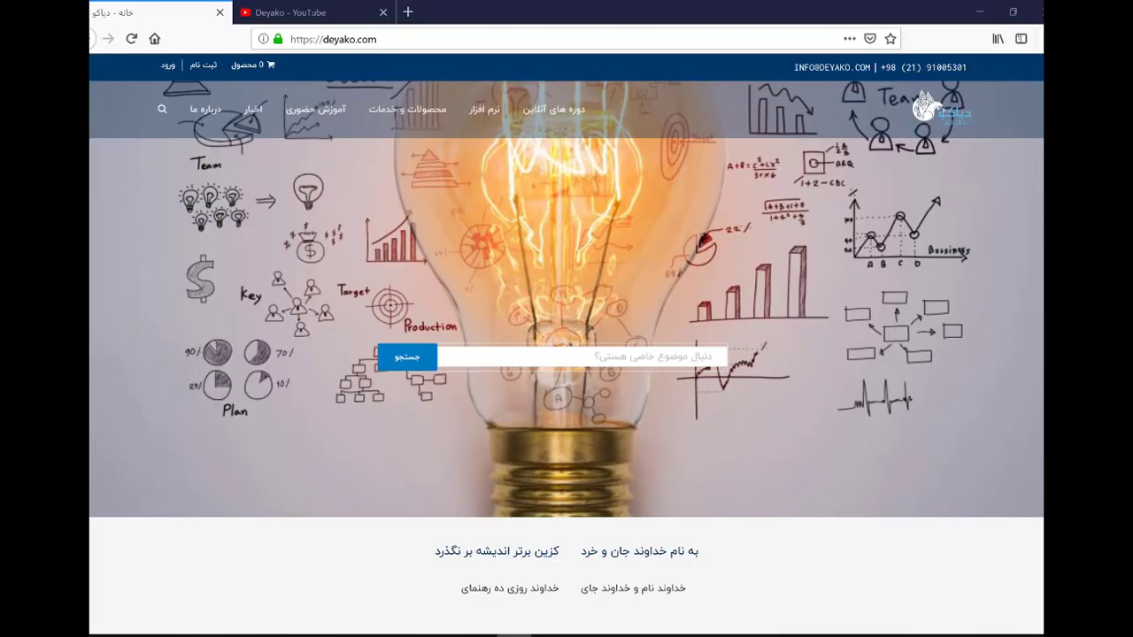
click(318, 12)
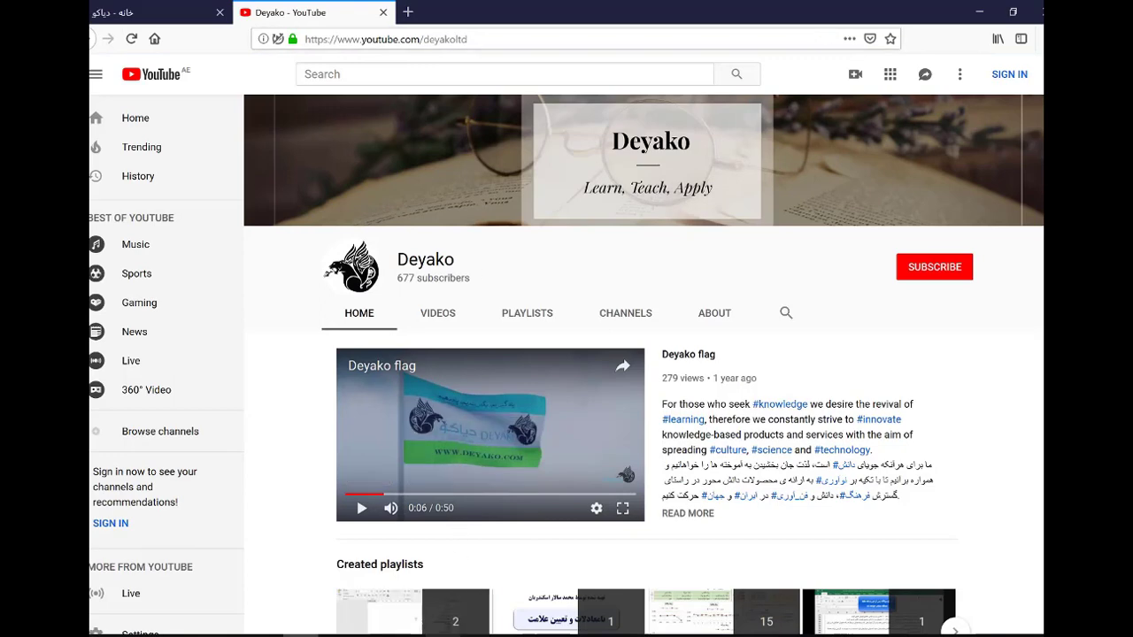